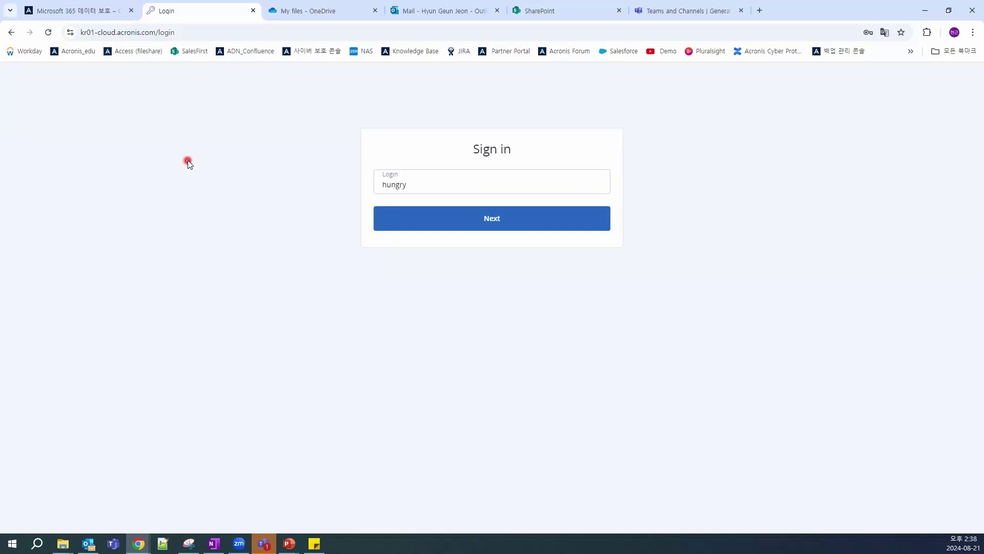
{"action": "left_click", "coordinate": [85, 33]}
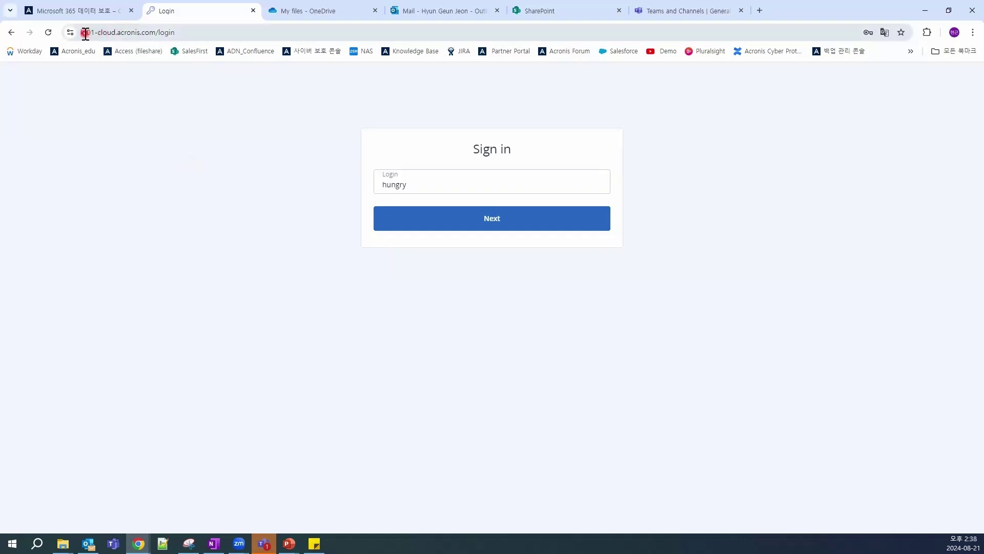
{"action": "left_click_drag", "start_coordinate": [85, 33], "coordinate": [155, 32]}
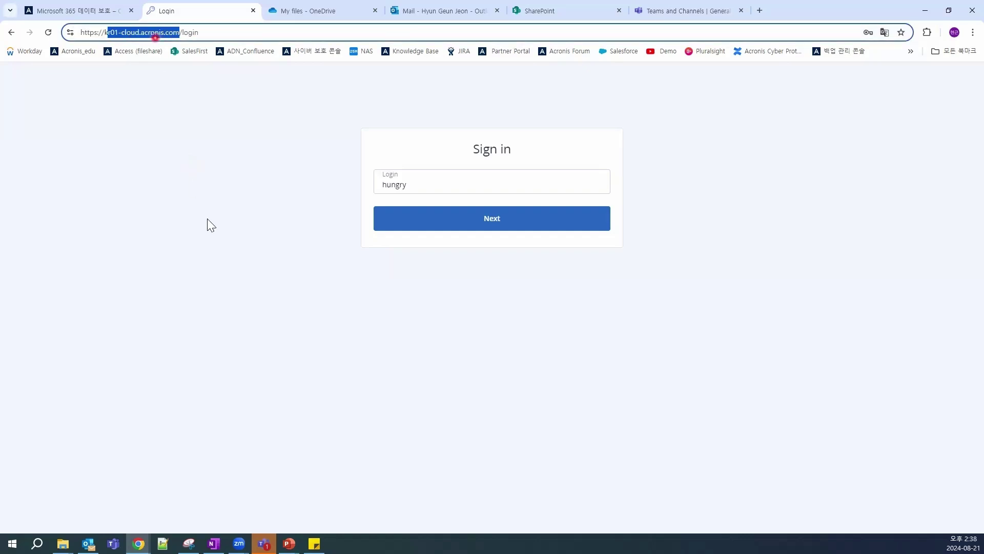
{"action": "left_click", "coordinate": [287, 251]}
Step: Sign in to the Acronis cloud console with the prefilled login and saved password
{"action": "left_click", "coordinate": [401, 220]}
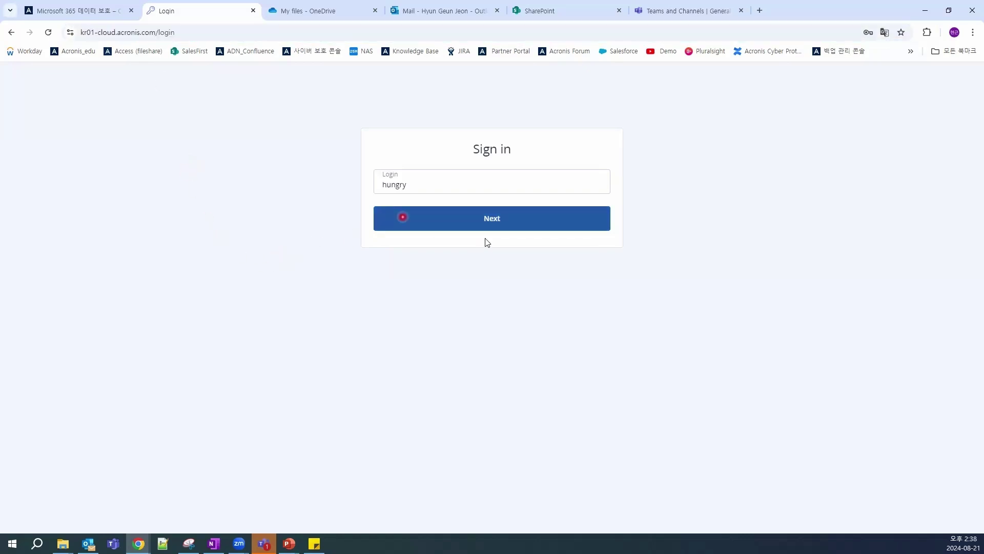
{"action": "left_click", "coordinate": [492, 239]}
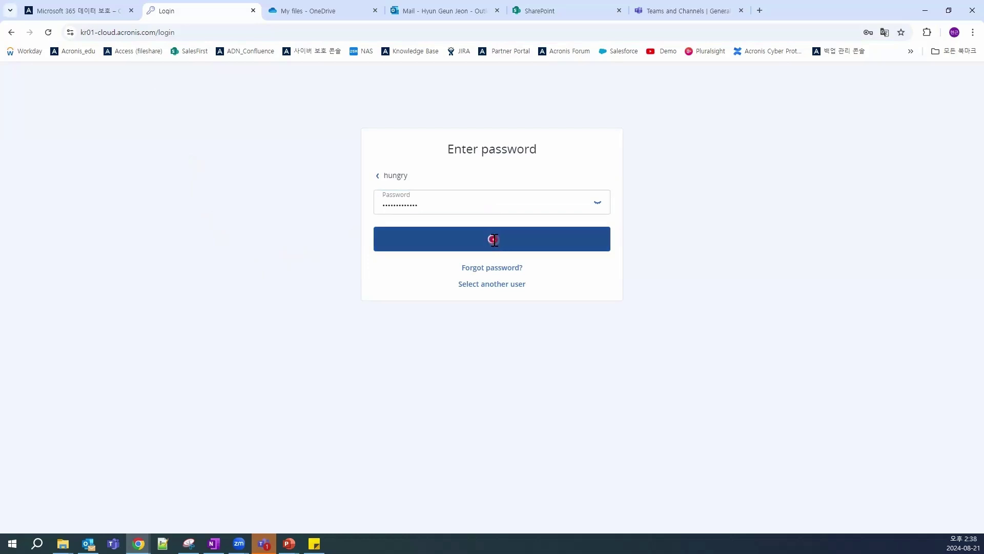
{"action": "left_click", "coordinate": [506, 342]}
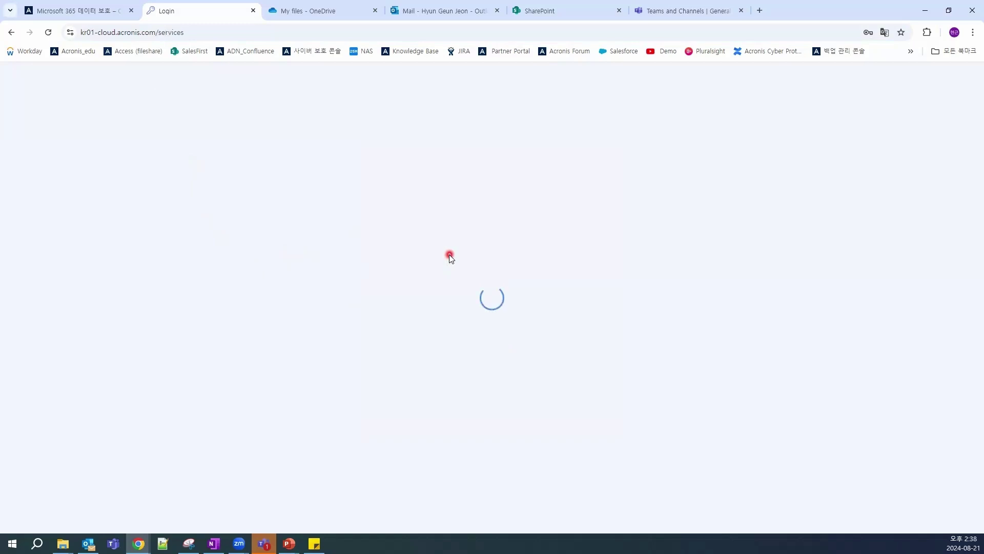
{"action": "left_click", "coordinate": [386, 336]}
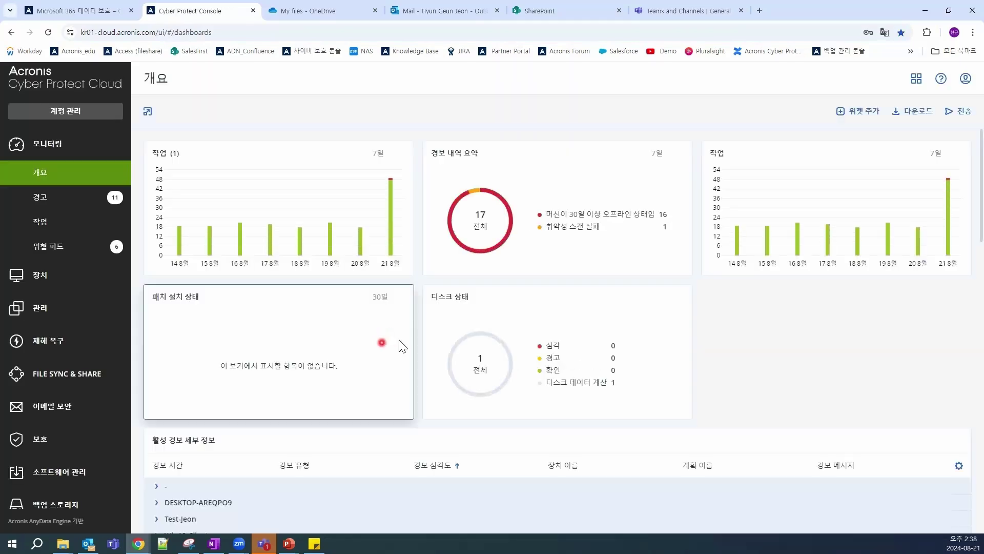
Step: Open the list of all devices, browse the device types that can be added, and add Microsoft 365 Business
{"action": "left_click", "coordinate": [72, 281]}
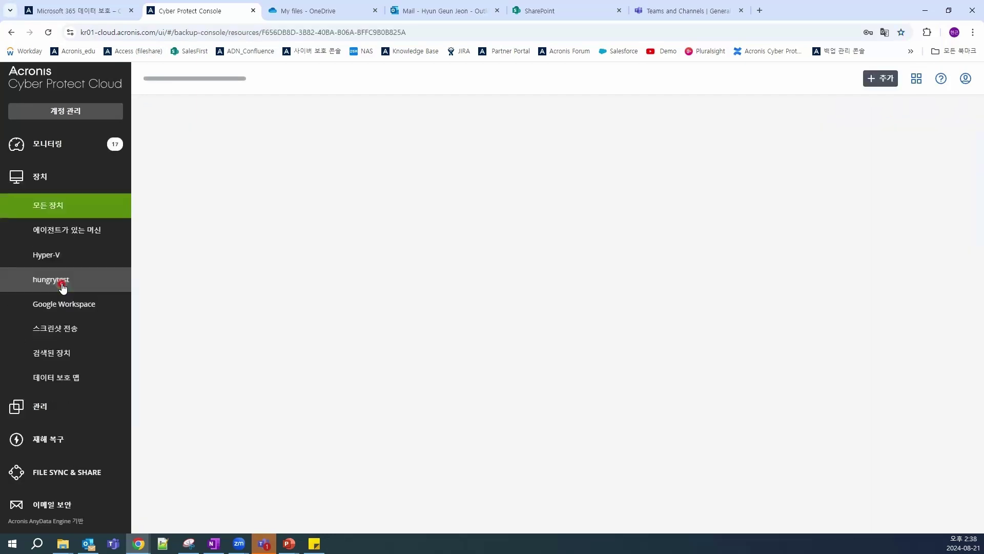
{"action": "left_click", "coordinate": [426, 357]}
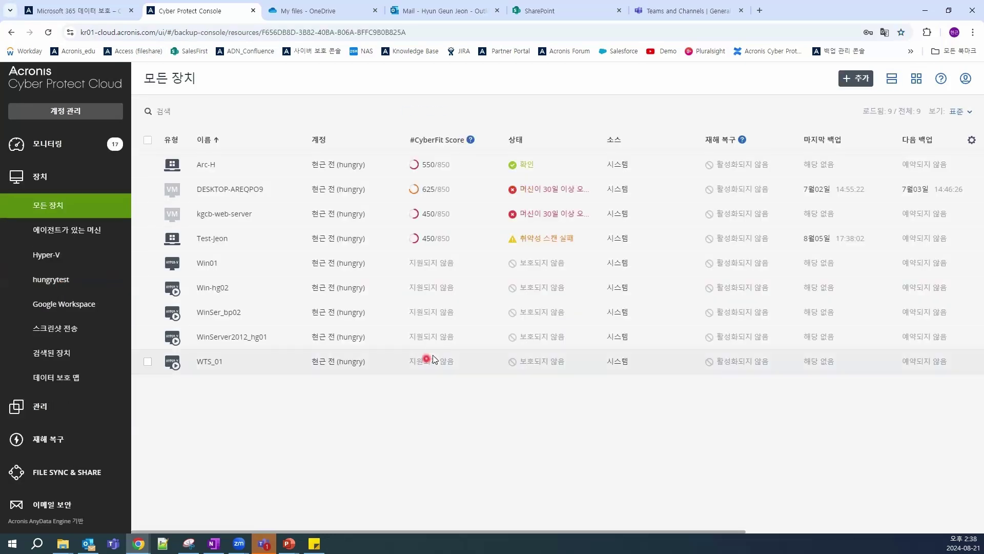
{"action": "left_click", "coordinate": [858, 79]}
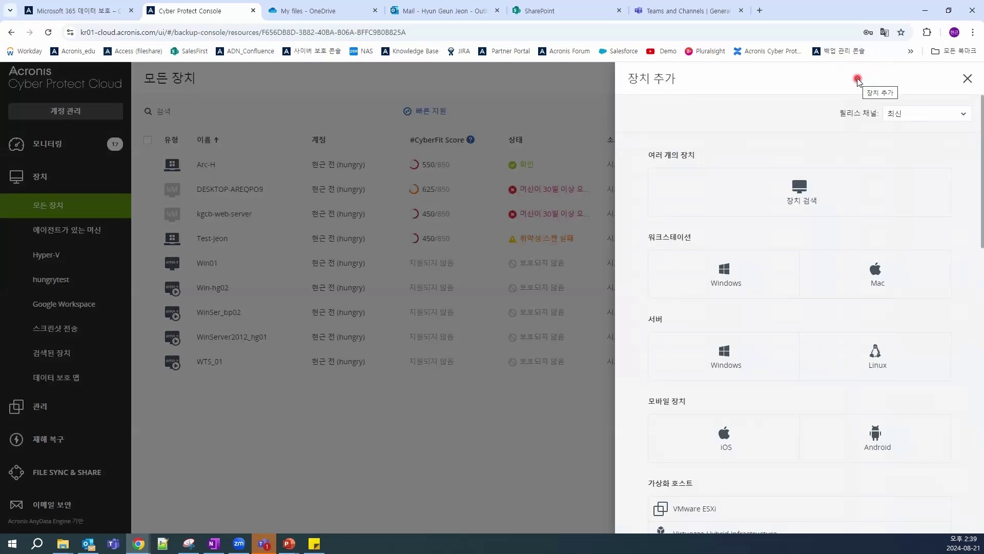
{"action": "scroll", "coordinate": [825, 267], "scroll_direction": "down", "scroll_amount": 8}
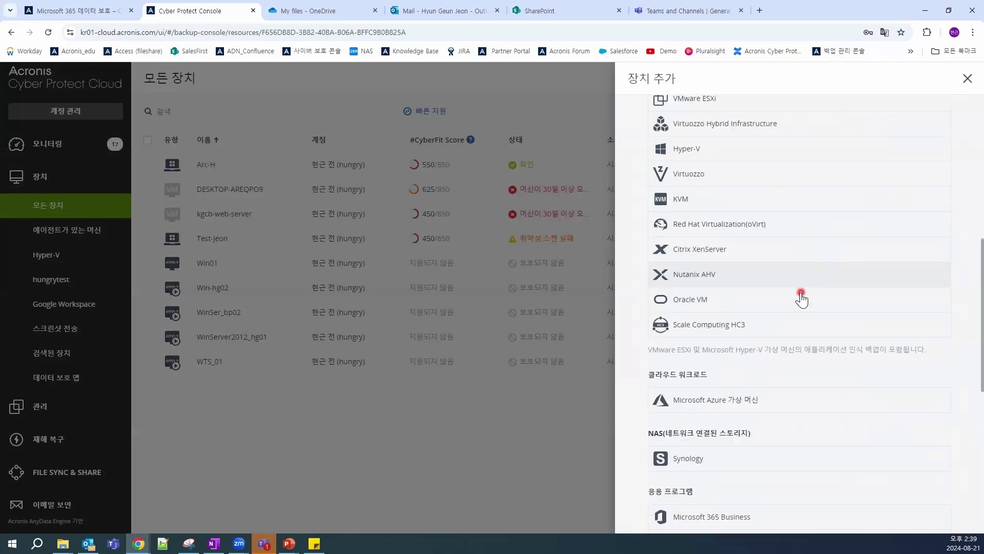
{"action": "scroll", "coordinate": [802, 292], "scroll_direction": "down", "scroll_amount": 2}
{"action": "scroll", "coordinate": [802, 284], "scroll_direction": "down", "scroll_amount": 4}
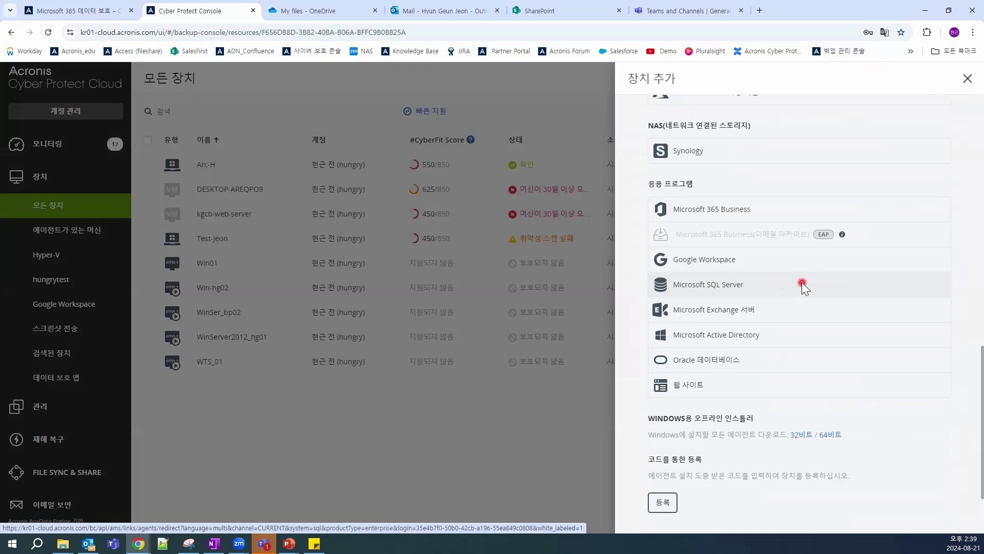
{"action": "scroll", "coordinate": [803, 287], "scroll_direction": "up", "scroll_amount": 8}
{"action": "scroll", "coordinate": [802, 286], "scroll_direction": "up", "scroll_amount": 5}
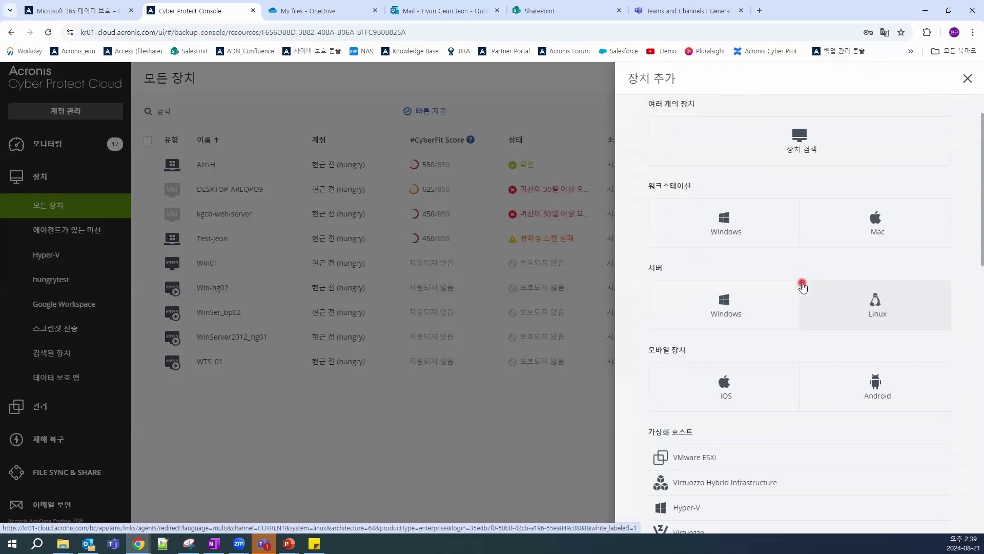
{"action": "scroll", "coordinate": [802, 286], "scroll_direction": "down", "scroll_amount": 9}
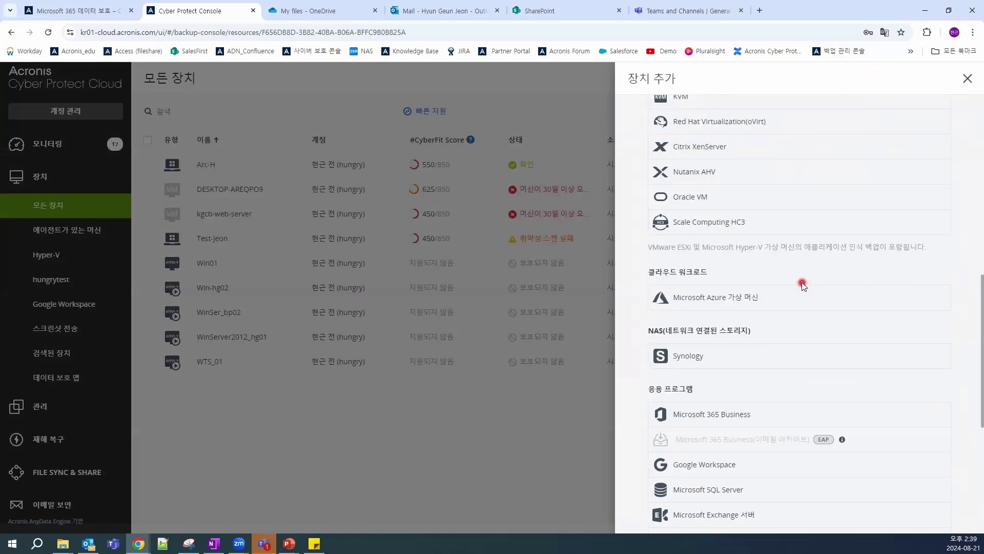
{"action": "scroll", "coordinate": [802, 286], "scroll_direction": "down", "scroll_amount": 2}
{"action": "scroll", "coordinate": [803, 287], "scroll_direction": "down", "scroll_amount": 3}
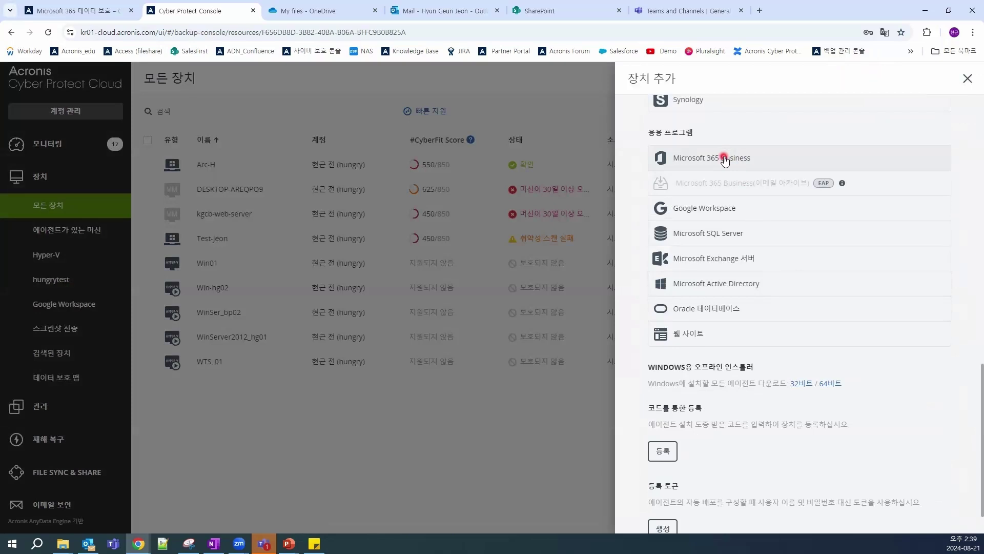
{"action": "left_click", "coordinate": [725, 160]}
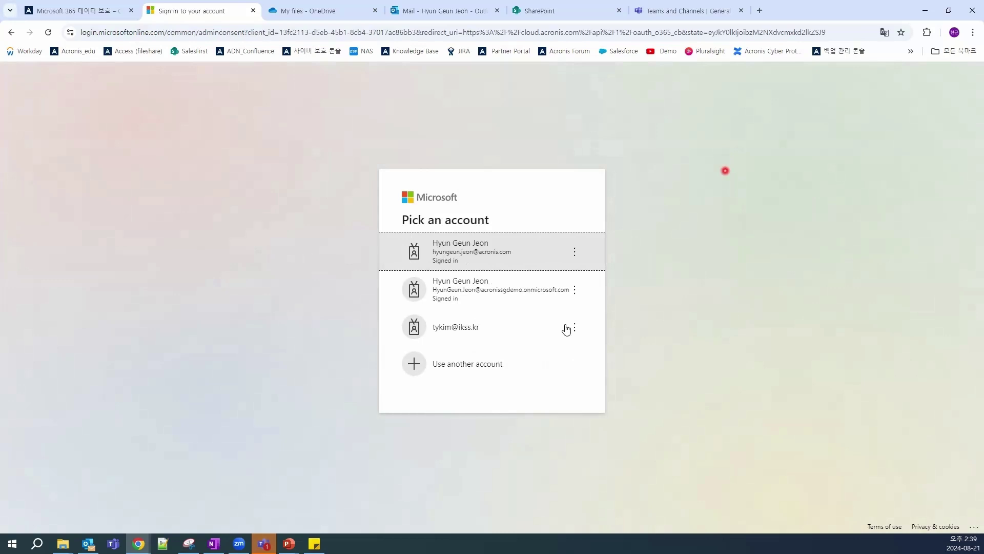
Step: Authorize with the acronissgdemo Microsoft account, accept the Backup Service permissions, and close the registration details
{"action": "left_click", "coordinate": [494, 290]}
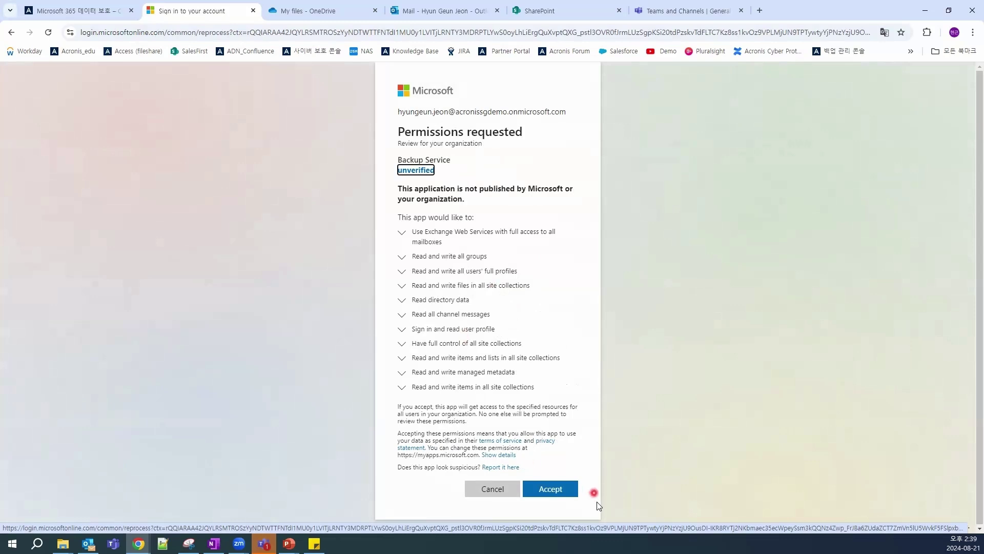
{"action": "left_click", "coordinate": [562, 490]}
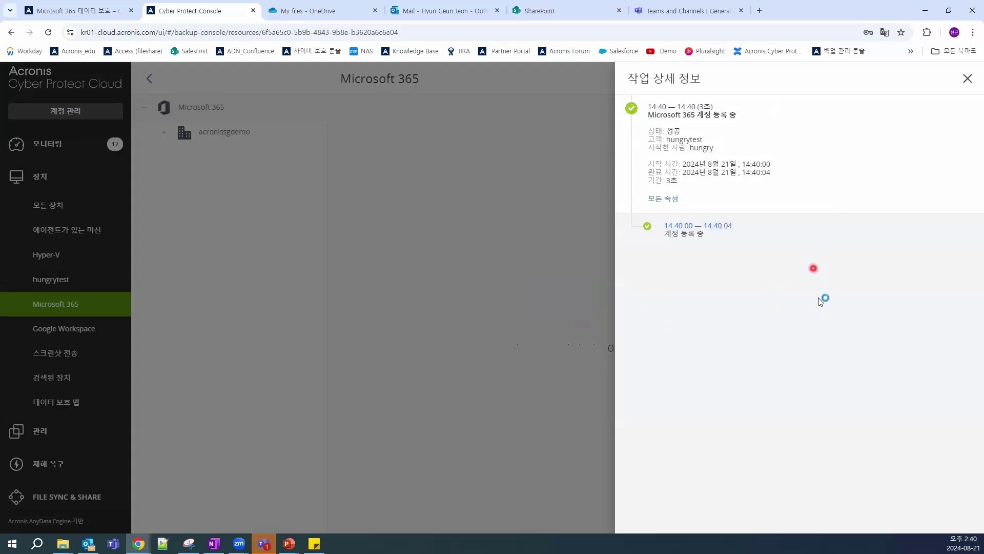
{"action": "left_click", "coordinate": [967, 79]}
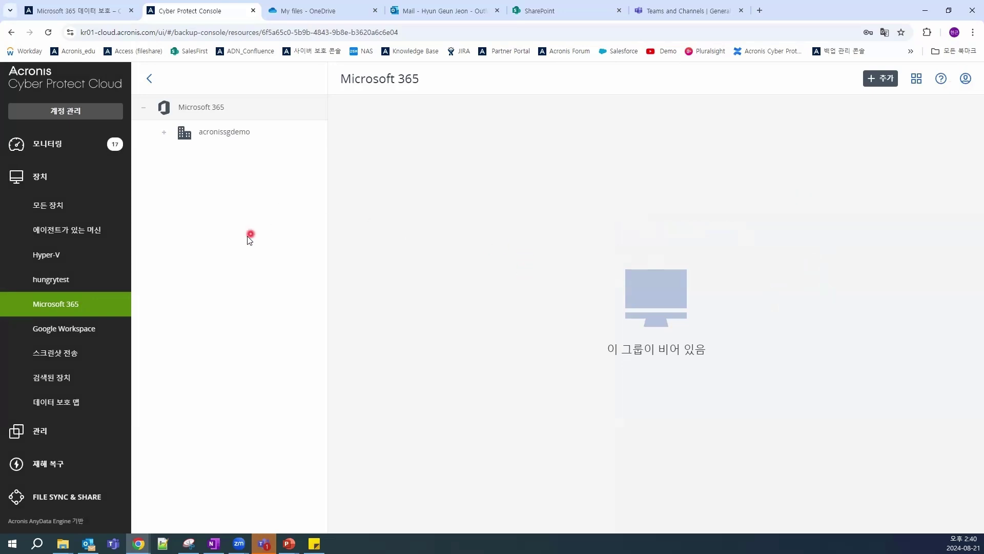
Step: Show all users of the acronissgdemo organization and select the first user in the list
{"action": "left_click", "coordinate": [163, 132]}
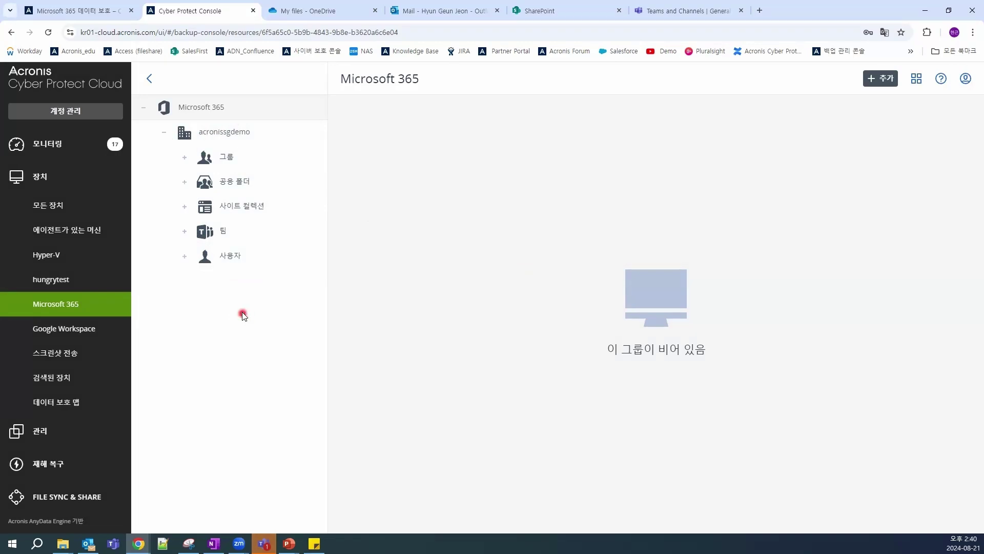
{"action": "left_click", "coordinate": [184, 256]}
{"action": "left_click", "coordinate": [277, 279]}
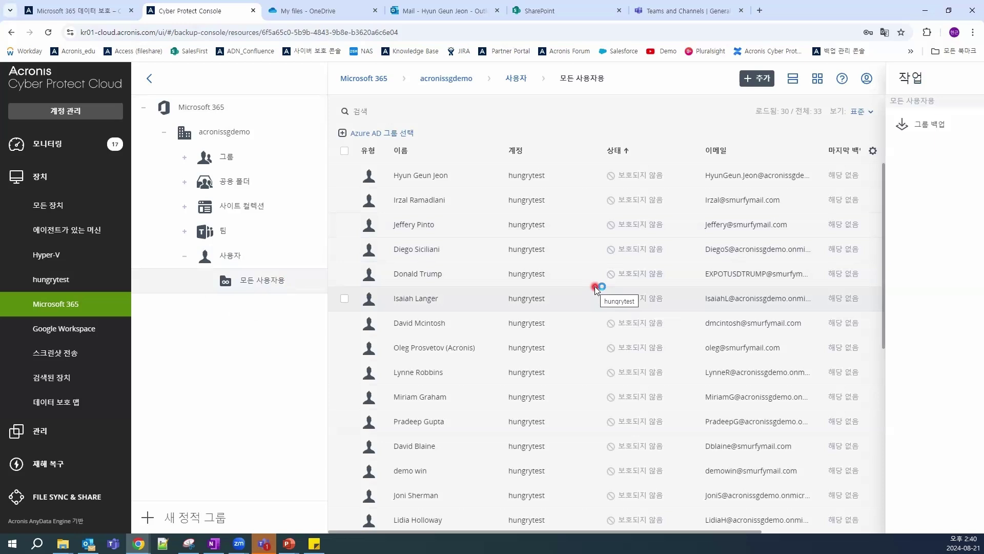
{"action": "left_click", "coordinate": [345, 177]}
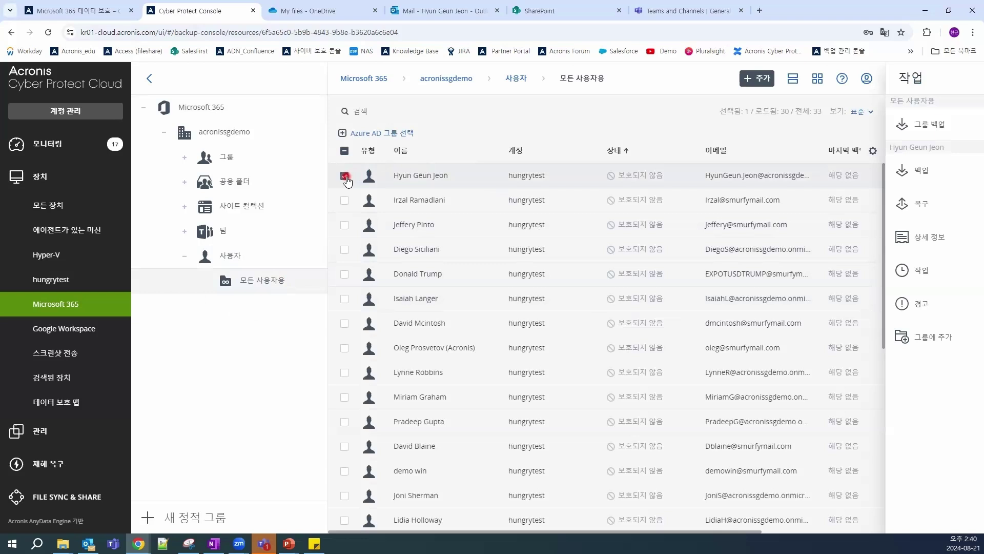
Step: Create a new backup plan for the selected user's Microsoft 365 mailboxes and name it "mymail backup"
{"action": "left_click", "coordinate": [928, 174]}
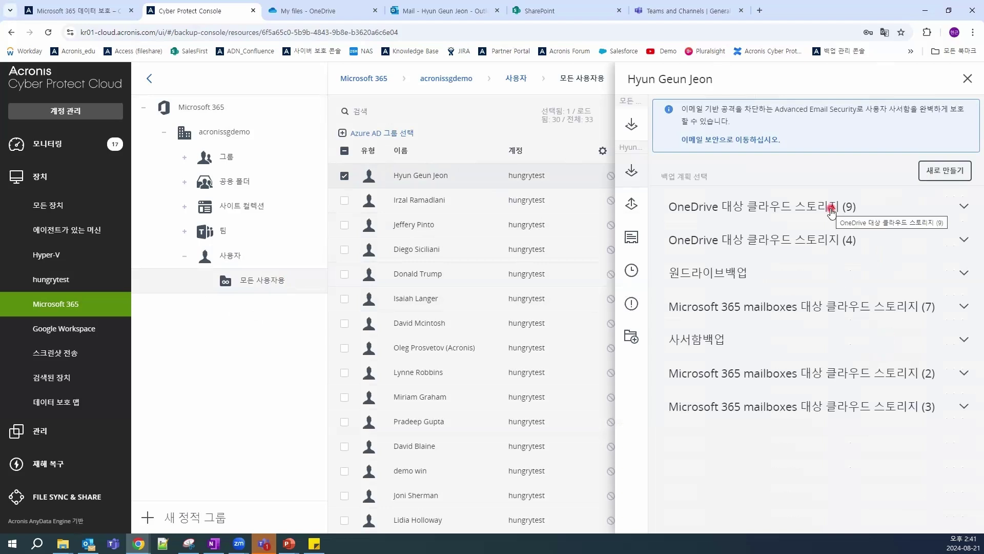
{"action": "left_click", "coordinate": [954, 173]}
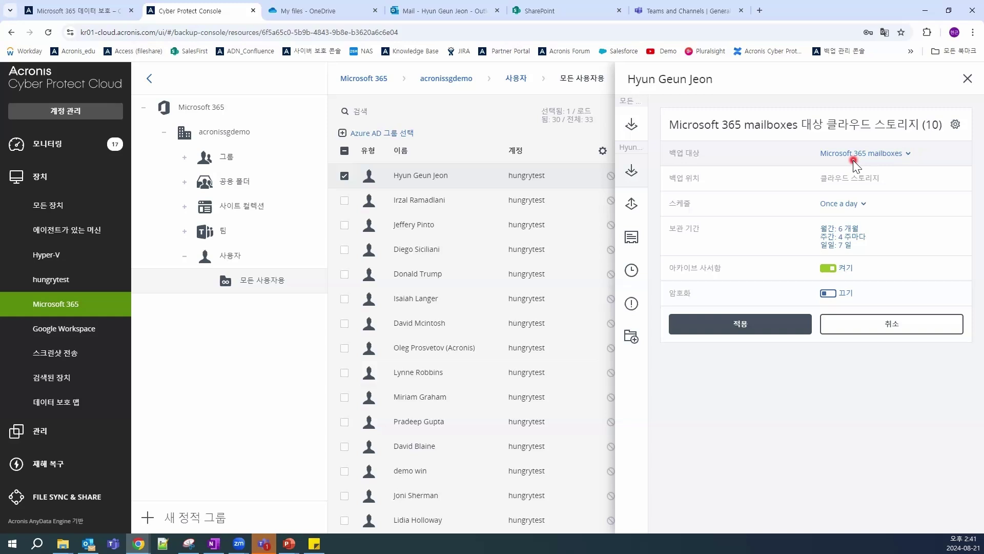
{"action": "left_click", "coordinate": [906, 154]}
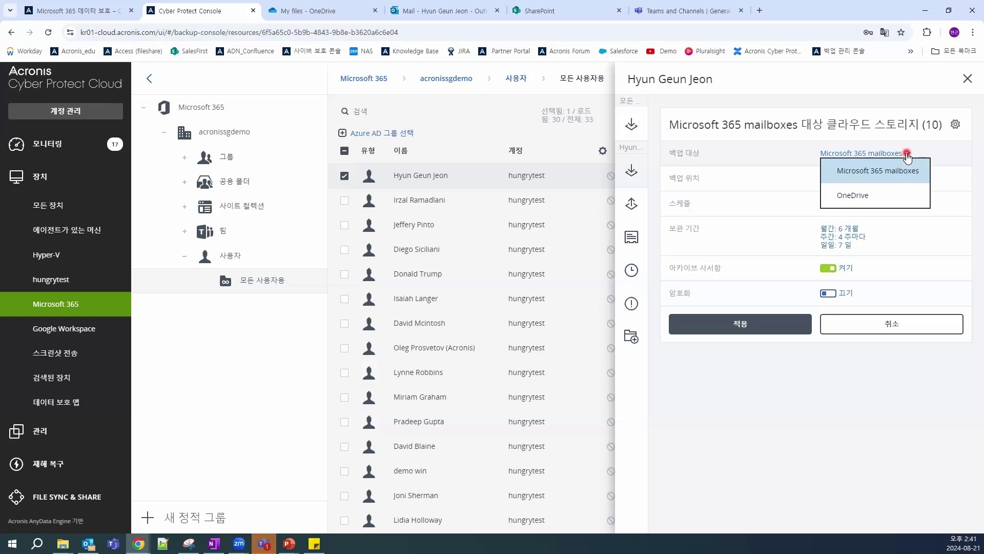
{"action": "left_click", "coordinate": [909, 124]}
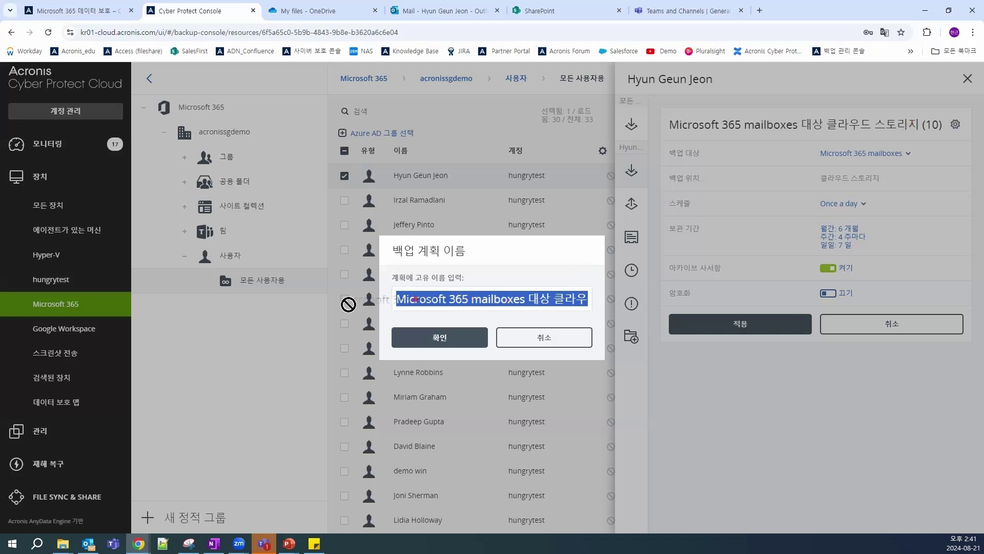
{"action": "type", "text": "m"}
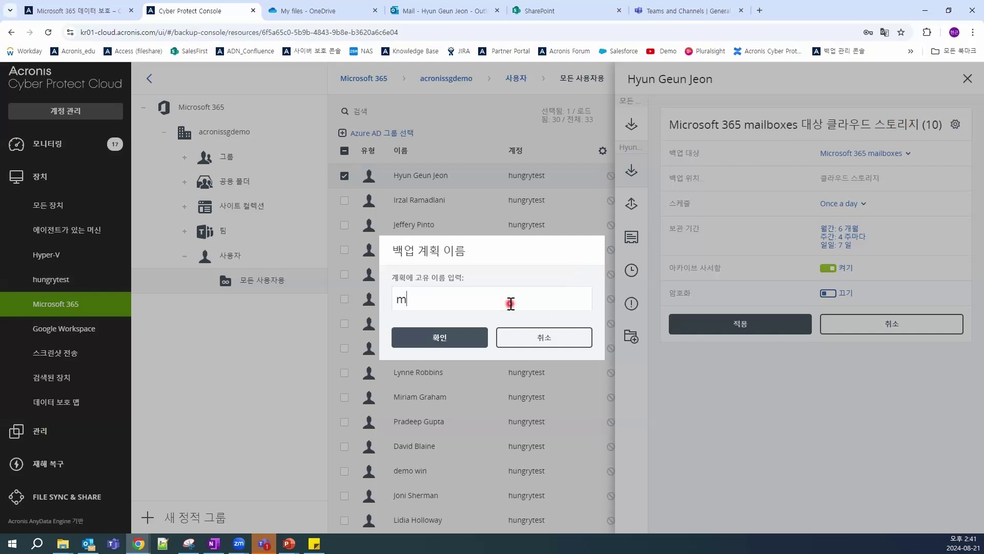
{"action": "type", "text": "ymailbackup"}
{"action": "left_click", "coordinate": [482, 340]}
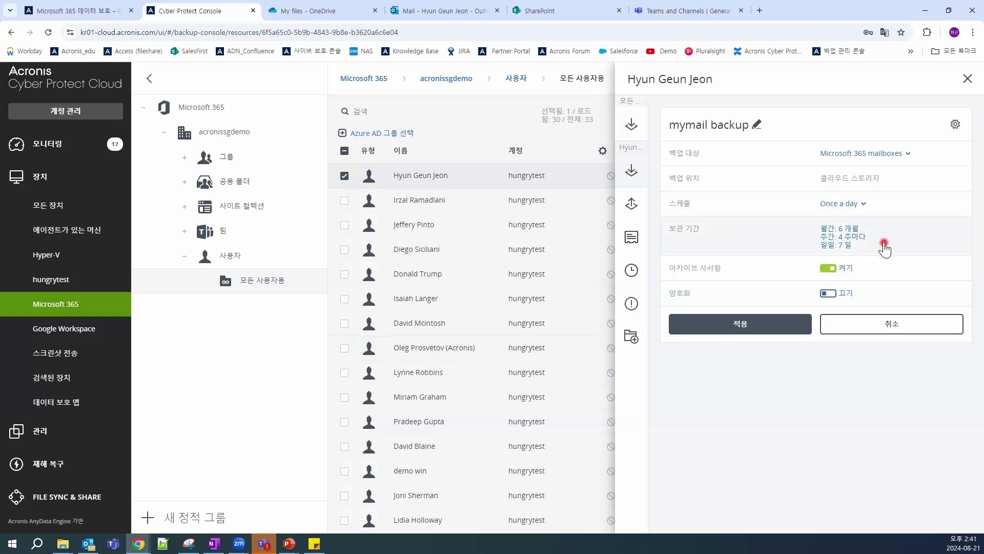
Step: Review the schedule and cleanup options of the mymail backup plan, and apply the plan to the user
{"action": "left_click", "coordinate": [864, 205]}
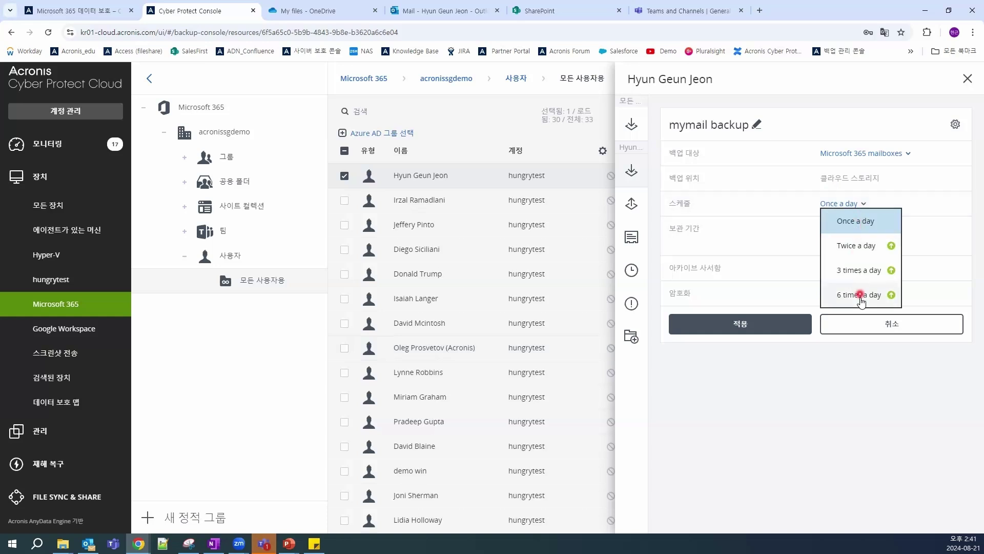
{"action": "left_click", "coordinate": [930, 203]}
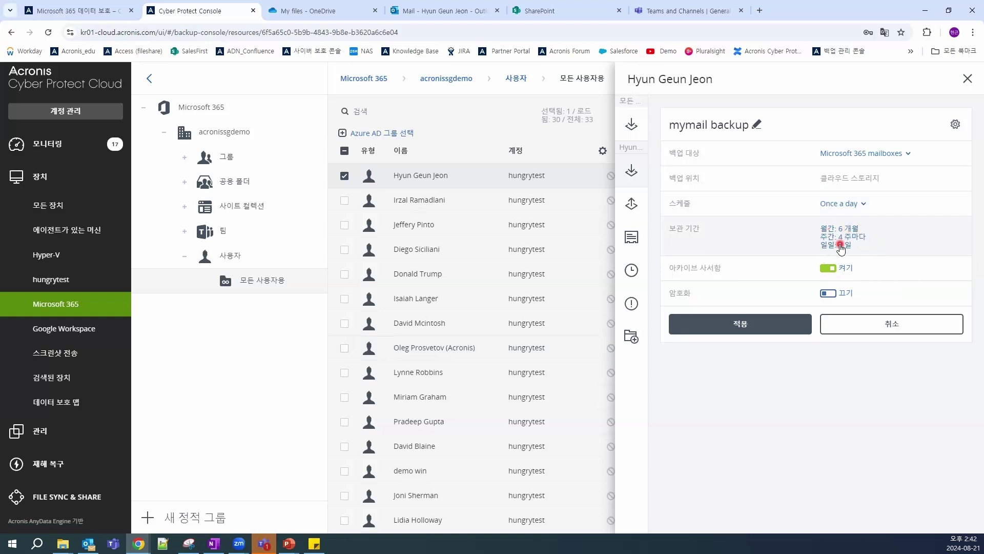
{"action": "left_click", "coordinate": [841, 244]}
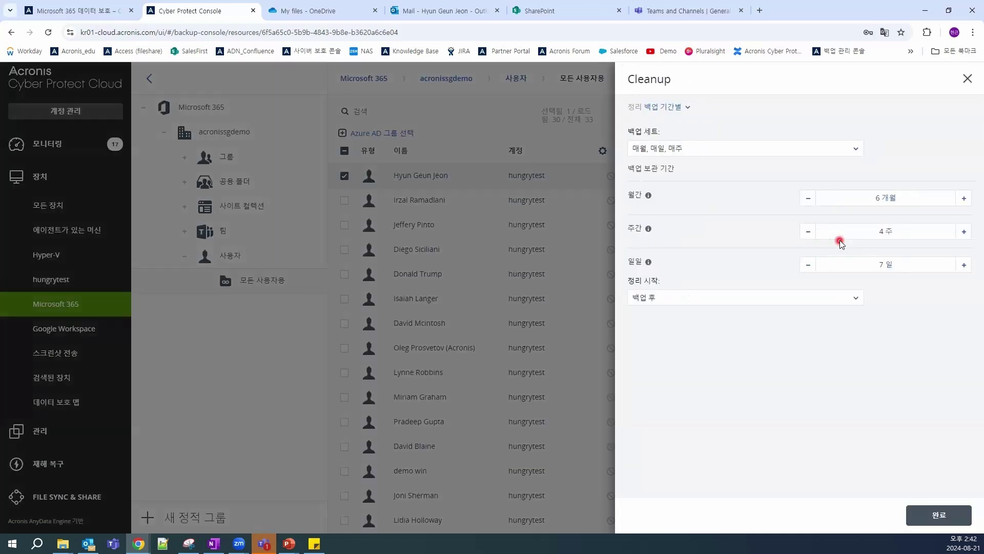
{"action": "left_click", "coordinate": [689, 107]}
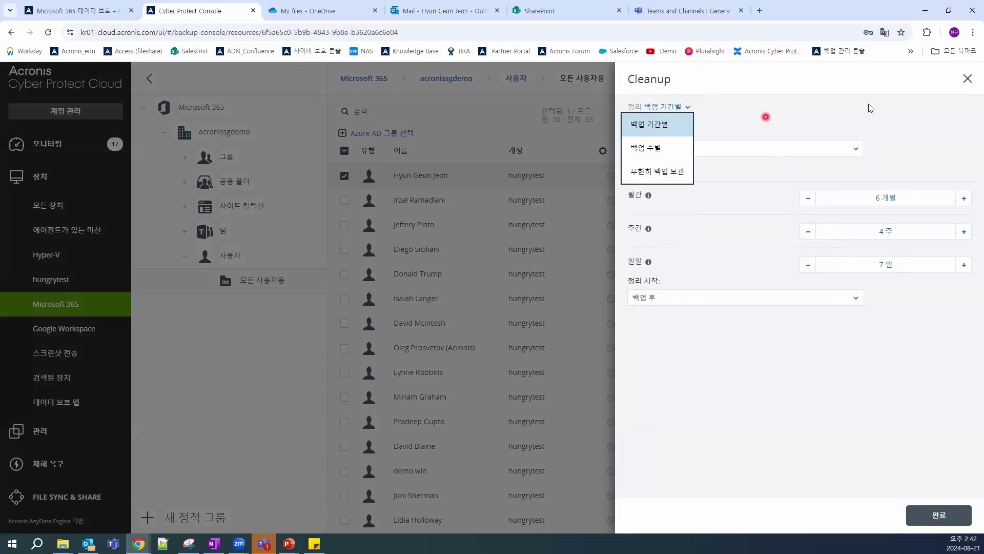
{"action": "left_click", "coordinate": [939, 514]}
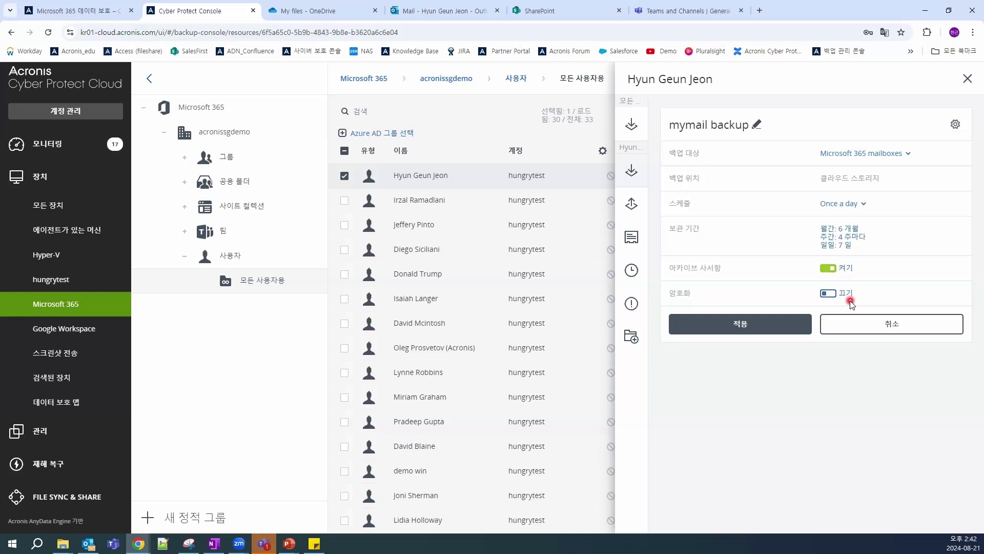
{"action": "left_click", "coordinate": [759, 332]}
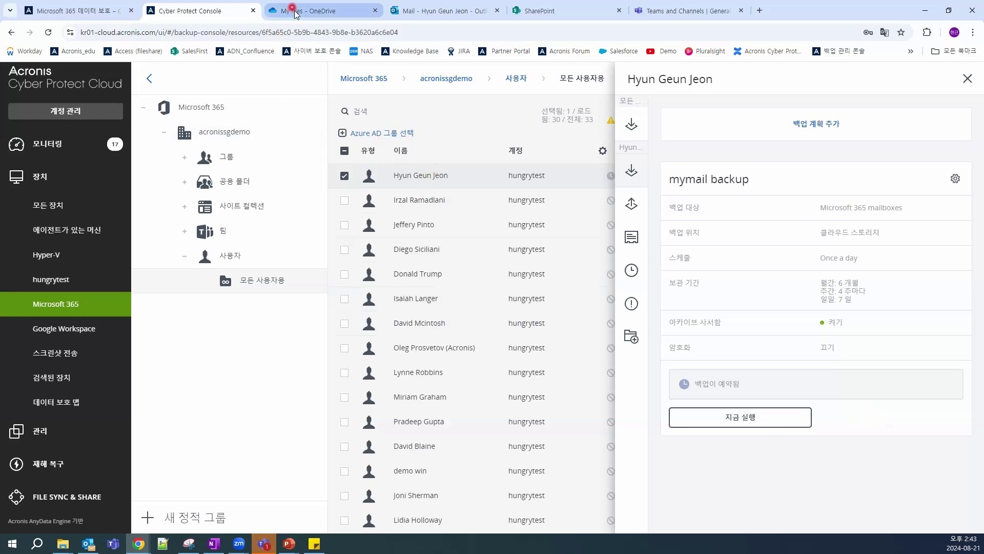
Step: Check the user's inbox in Outlook, and run the mymail backup plan immediately from the Cyber Protect console
{"action": "left_click", "coordinate": [421, 11]}
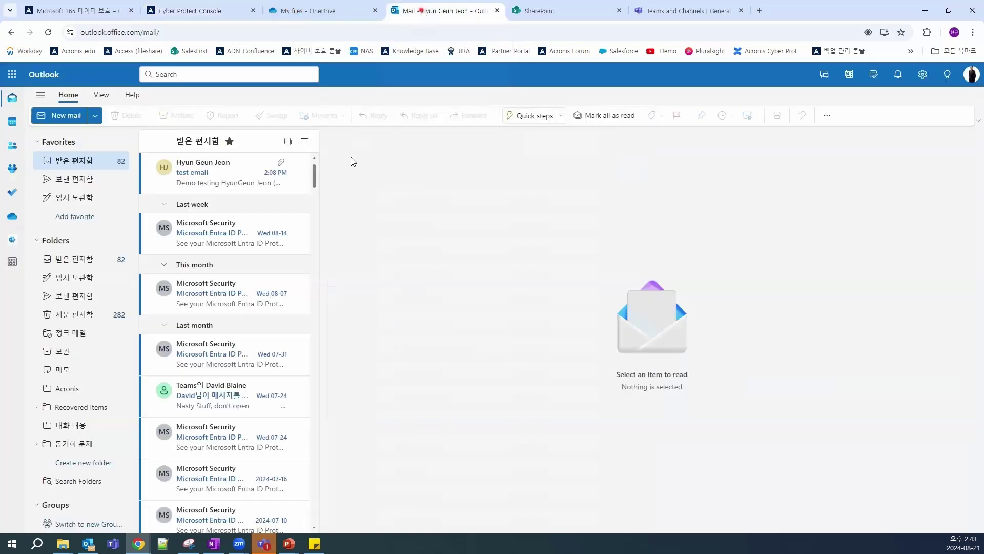
{"action": "left_click", "coordinate": [433, 292]}
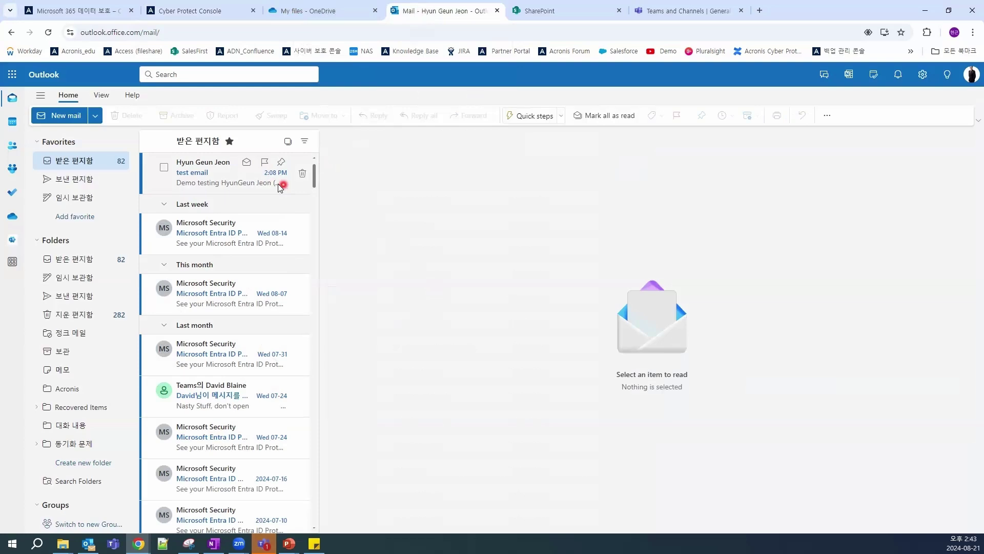
{"action": "left_click", "coordinate": [214, 11]}
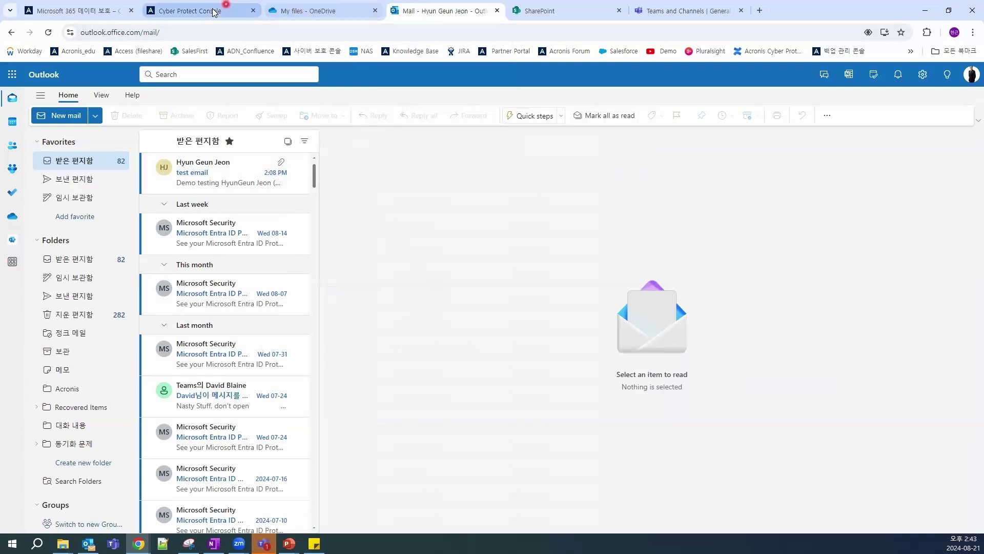
{"action": "left_click", "coordinate": [748, 420]}
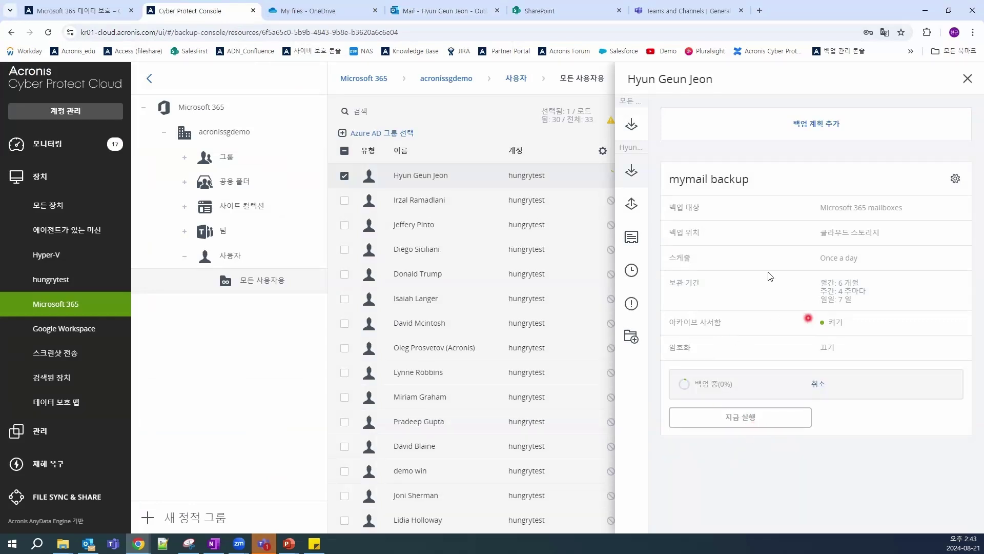
Step: Open the user's activity log, examine the task details of the running mymail backup, and close them
{"action": "left_click", "coordinate": [632, 270]}
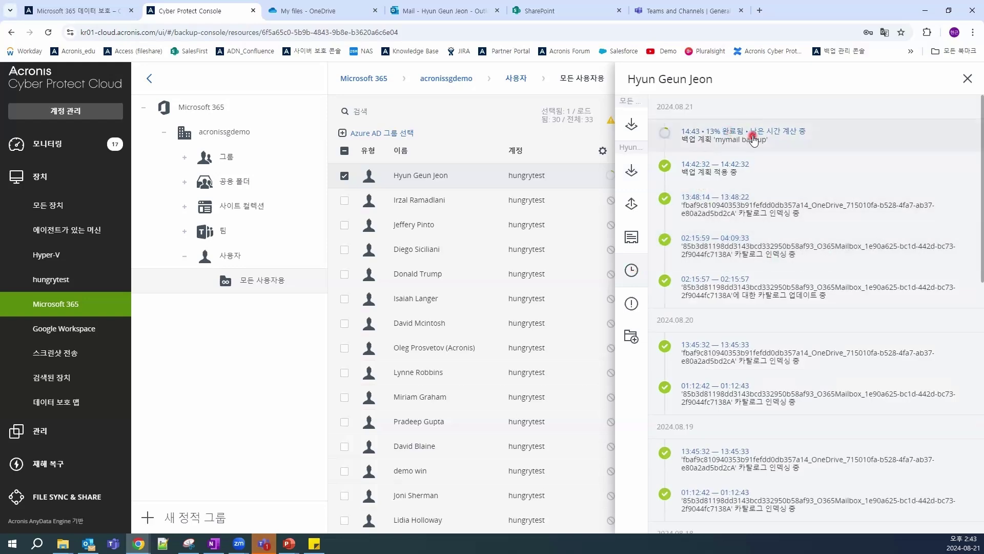
{"action": "left_click", "coordinate": [754, 138]}
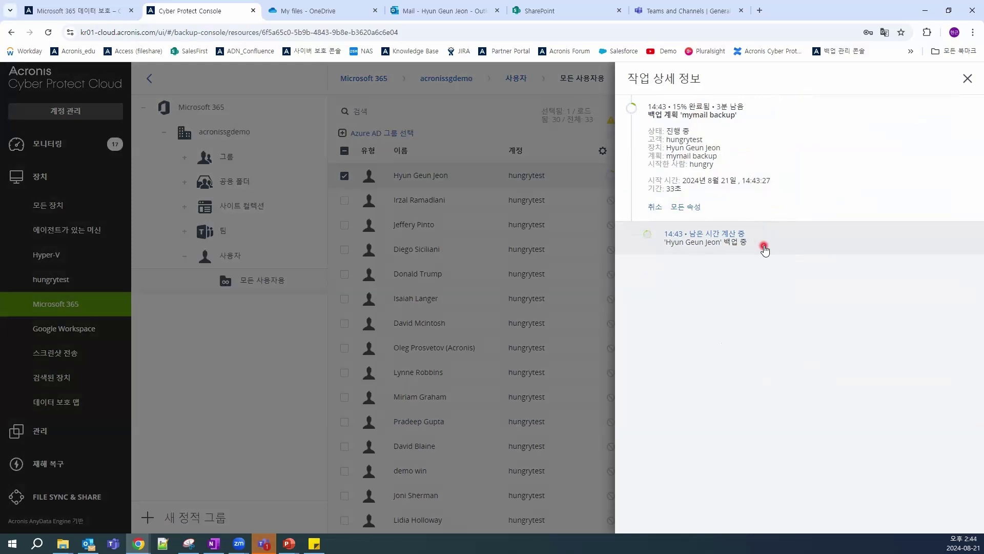
{"action": "left_click", "coordinate": [968, 80]}
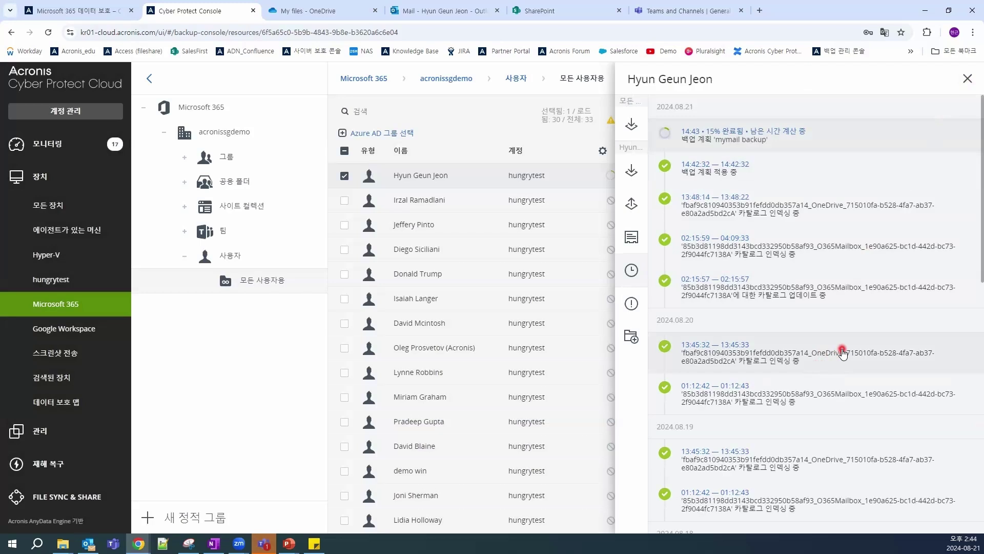
Step: Add a new backup plan for the selected user with OneDrive as the backup target
{"action": "left_click", "coordinate": [774, 153]}
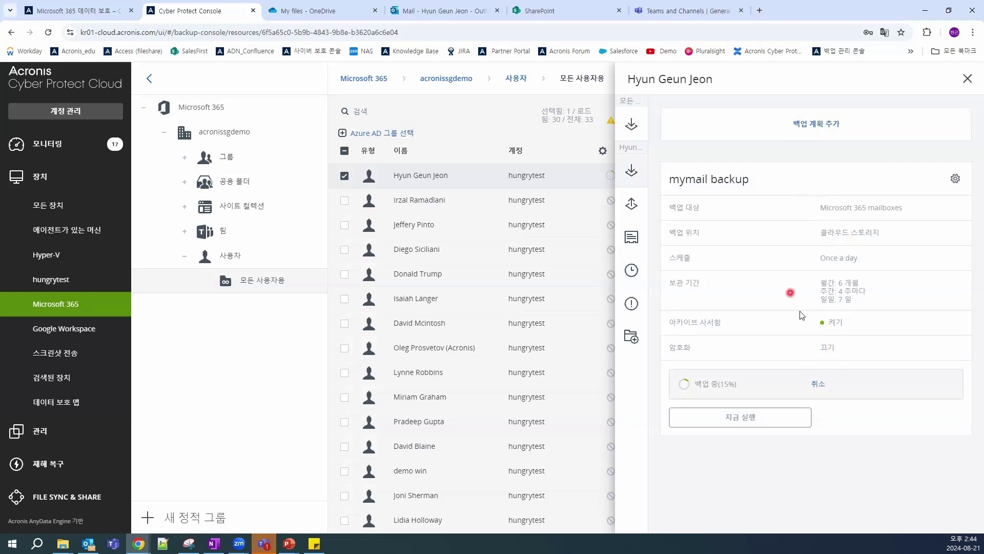
{"action": "left_click", "coordinate": [813, 124]}
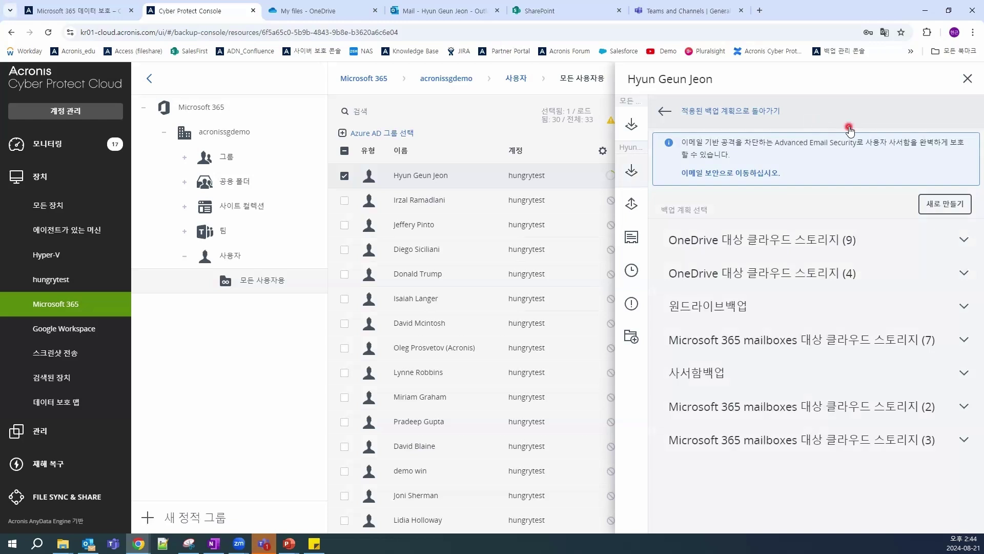
{"action": "left_click", "coordinate": [942, 206]}
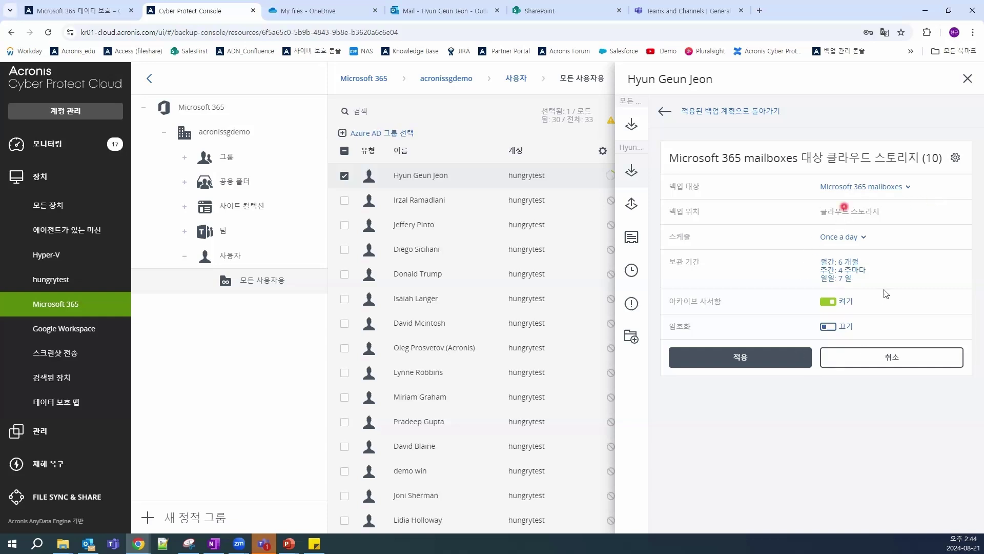
{"action": "left_click", "coordinate": [908, 190]}
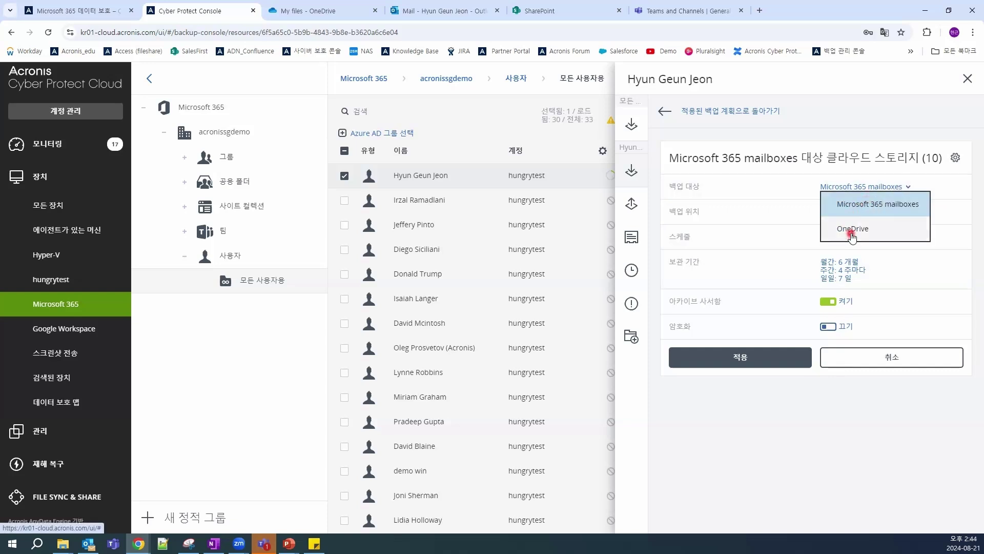
{"action": "left_click", "coordinate": [852, 233]}
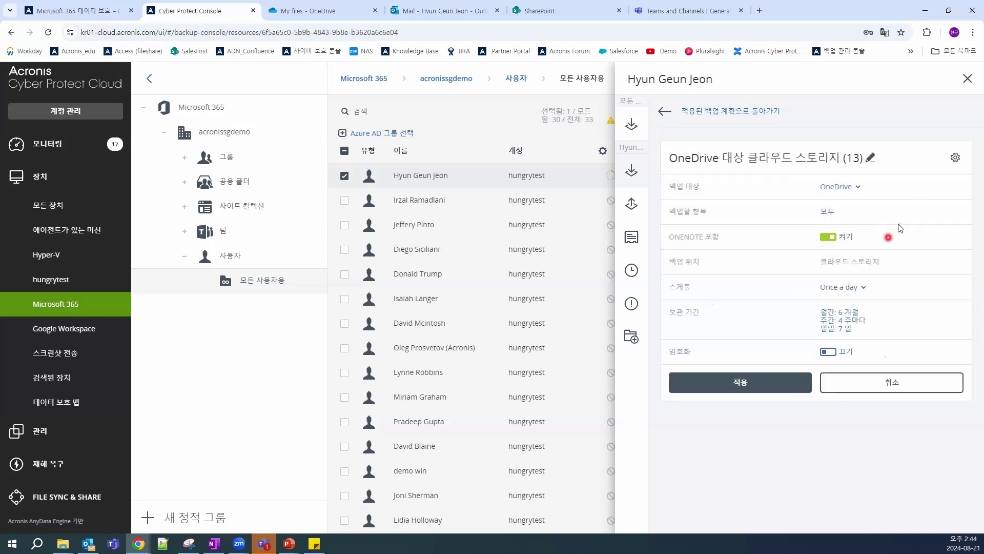
{"action": "left_click", "coordinate": [898, 225]}
Step: Rename the new OneDrive backup plan to "myonedrive backup"
{"action": "left_click", "coordinate": [871, 159]}
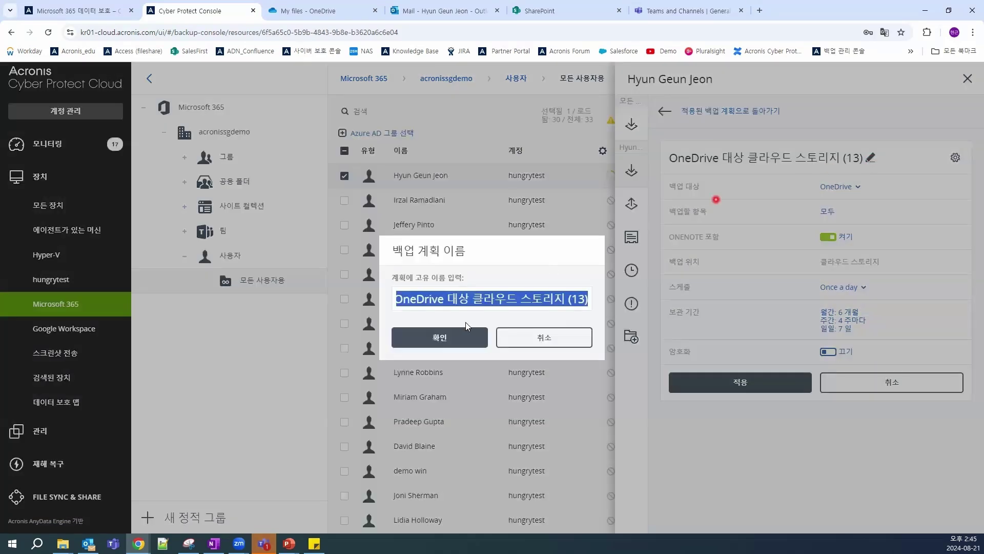
{"action": "type", "text": "my"}
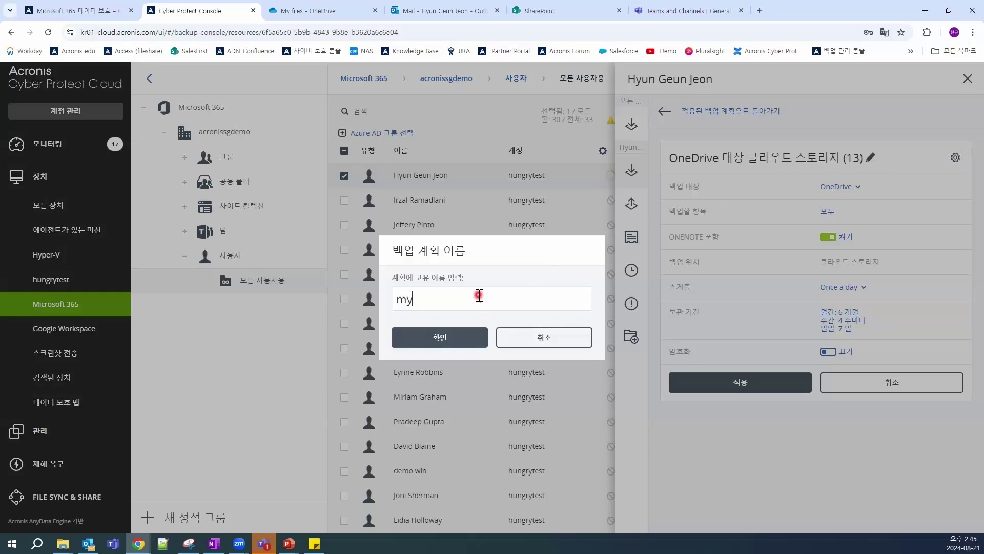
{"action": "type", "text": "onesri"}
{"action": "key", "text": "BackSpace"}
{"action": "key", "text": "BackSpace"}
{"action": "key", "text": "BackSpace"}
{"action": "type", "text": "drive backup"}
{"action": "left_click", "coordinate": [460, 337]}
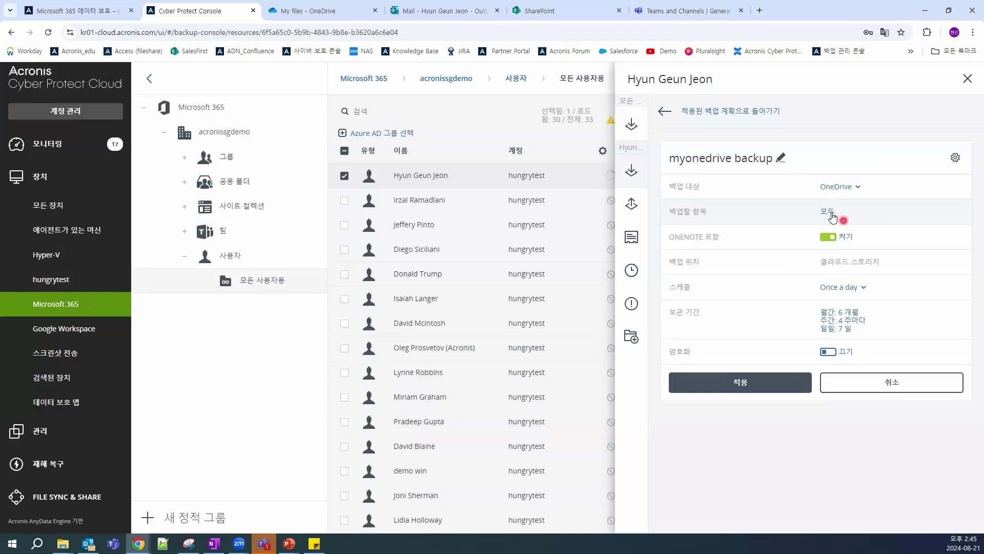
Step: Review the plan's items to back up and schedule options, and apply the myonedrive backup plan to the user
{"action": "left_click", "coordinate": [829, 212]}
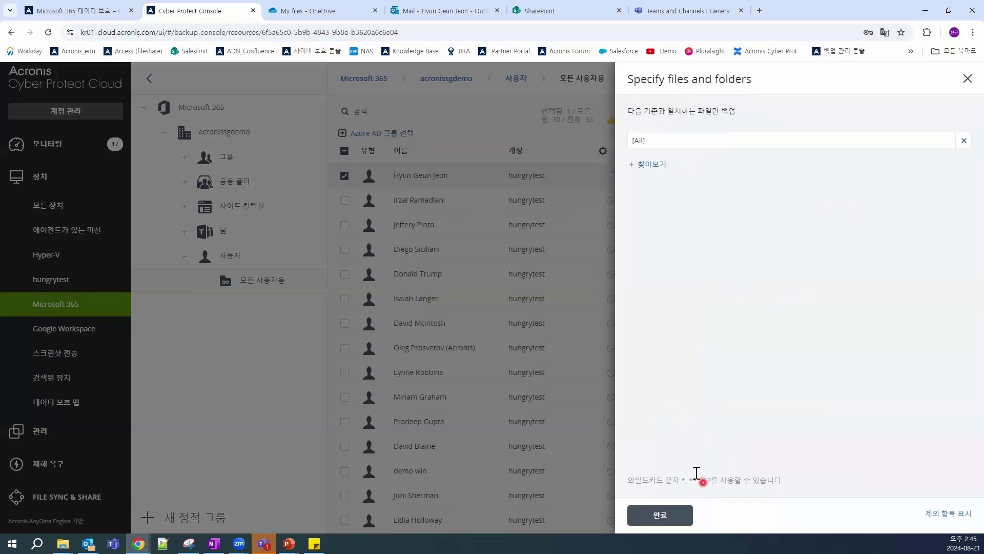
{"action": "left_click", "coordinate": [684, 513]}
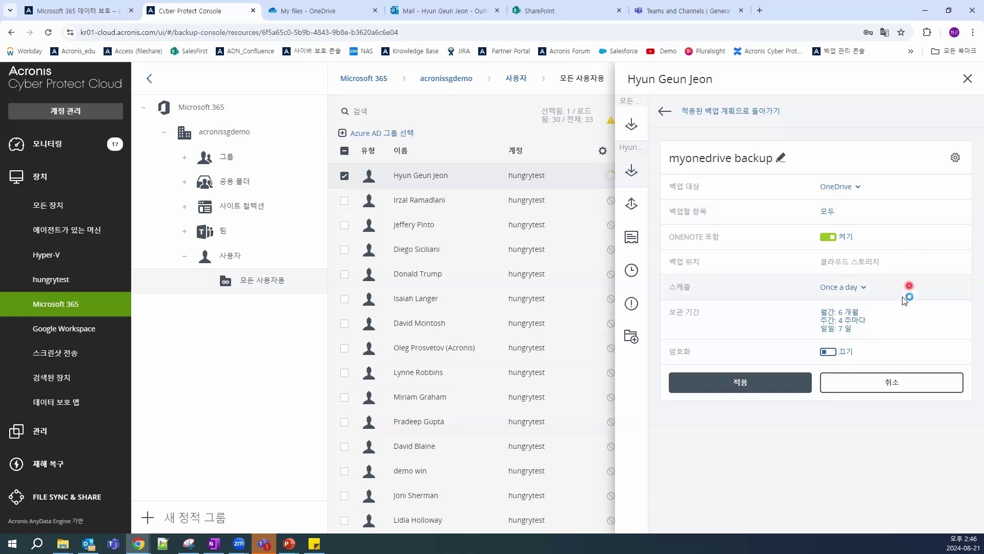
{"action": "left_click", "coordinate": [864, 288]}
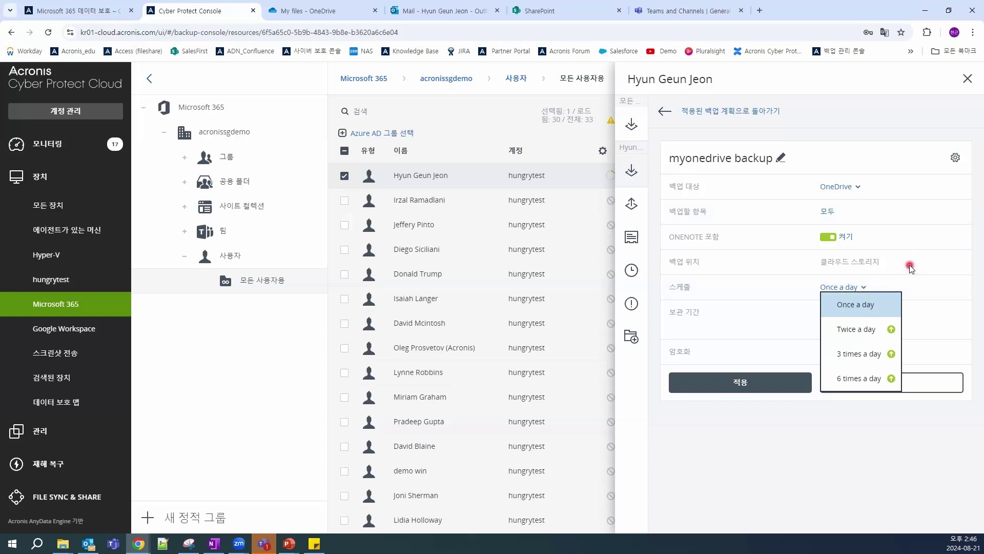
{"action": "left_click", "coordinate": [907, 299]}
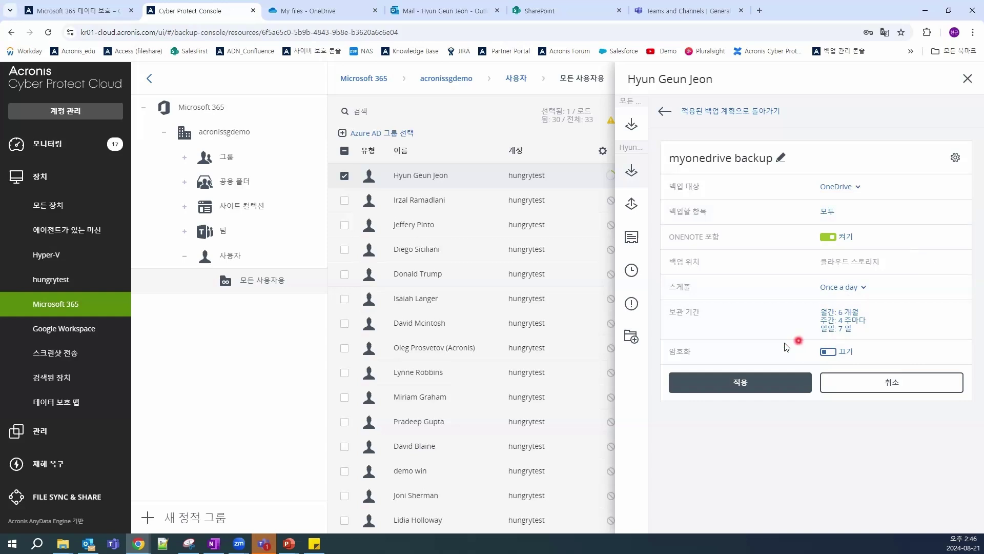
{"action": "left_click", "coordinate": [741, 386]}
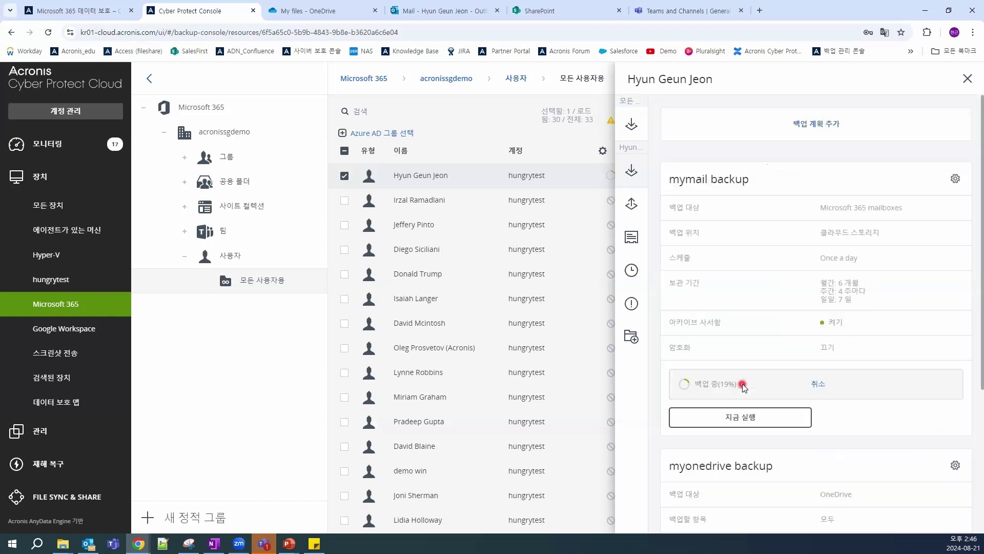
Step: Examine the task details of the myonedrive backup in the user's activity log, and close them
{"action": "left_click", "coordinate": [776, 325]}
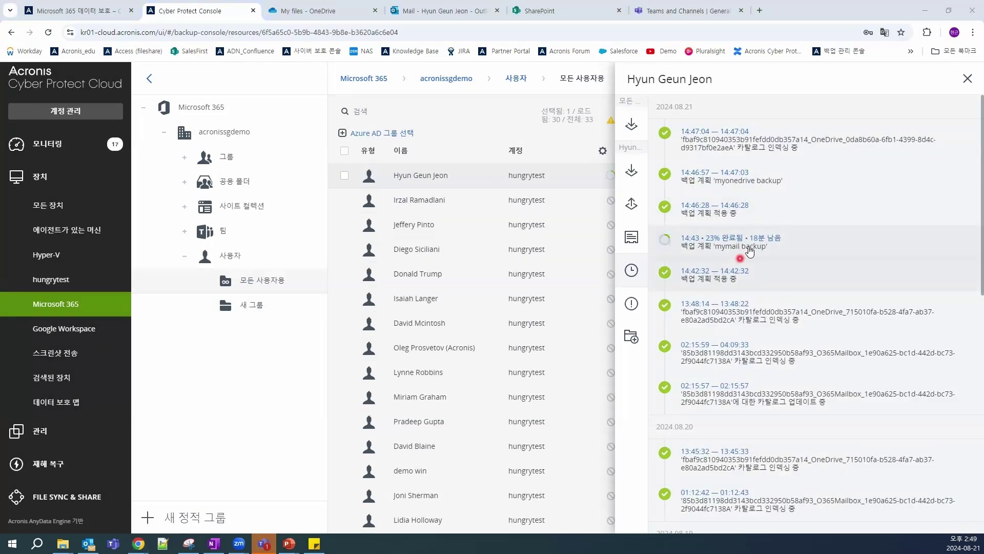
{"action": "left_click", "coordinate": [742, 181]}
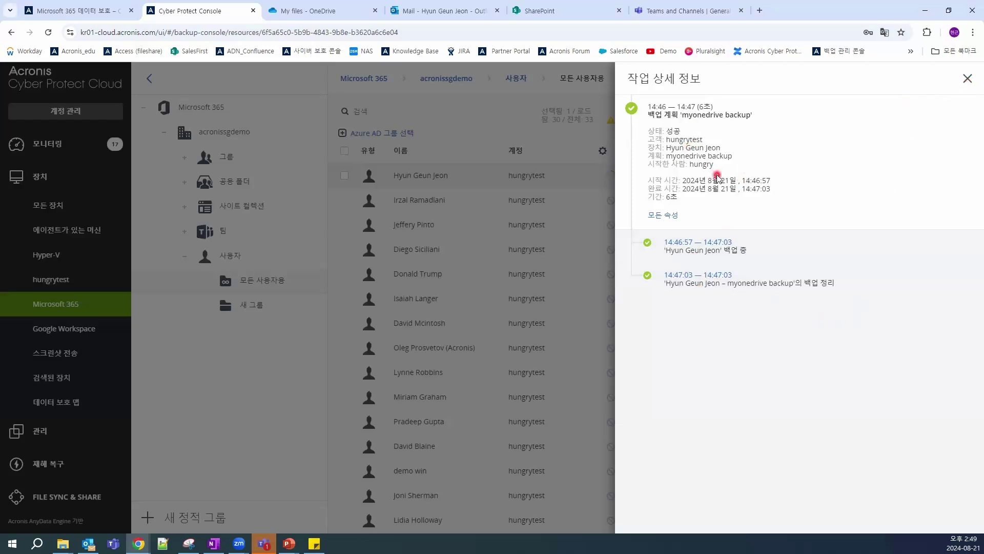
{"action": "left_click", "coordinate": [967, 78]}
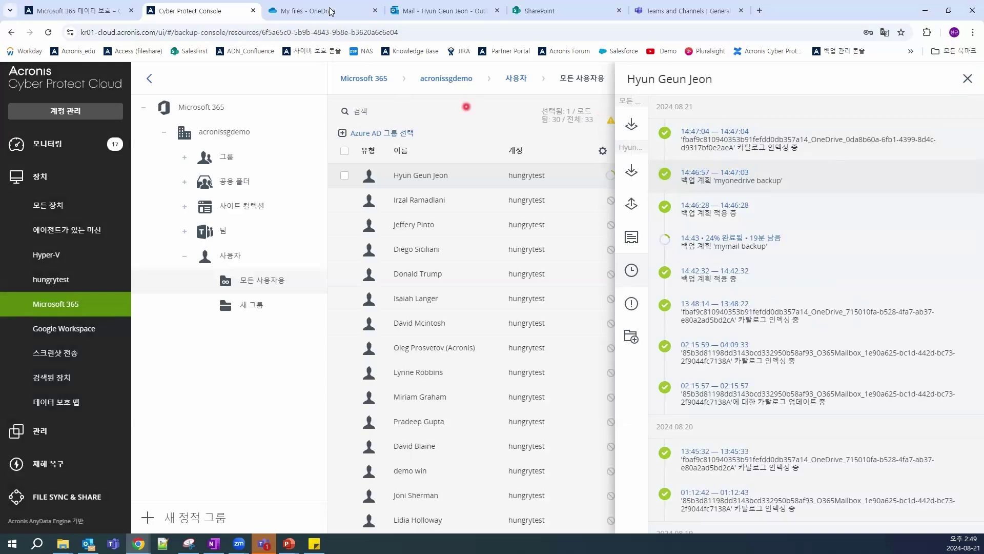
Step: Check the user's files in OneDrive, and return to the Cyber Protect console
{"action": "left_click", "coordinate": [300, 8]}
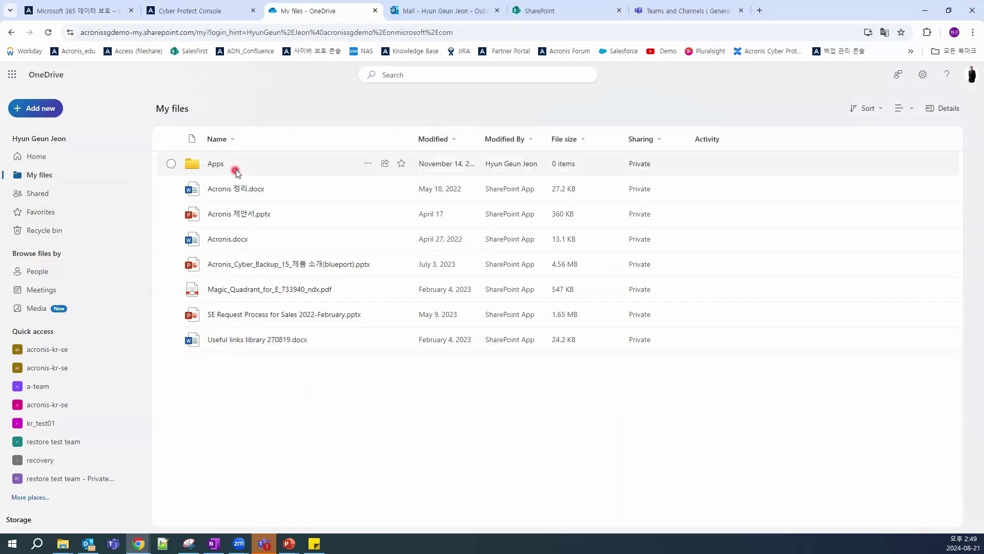
{"action": "left_click", "coordinate": [210, 166]}
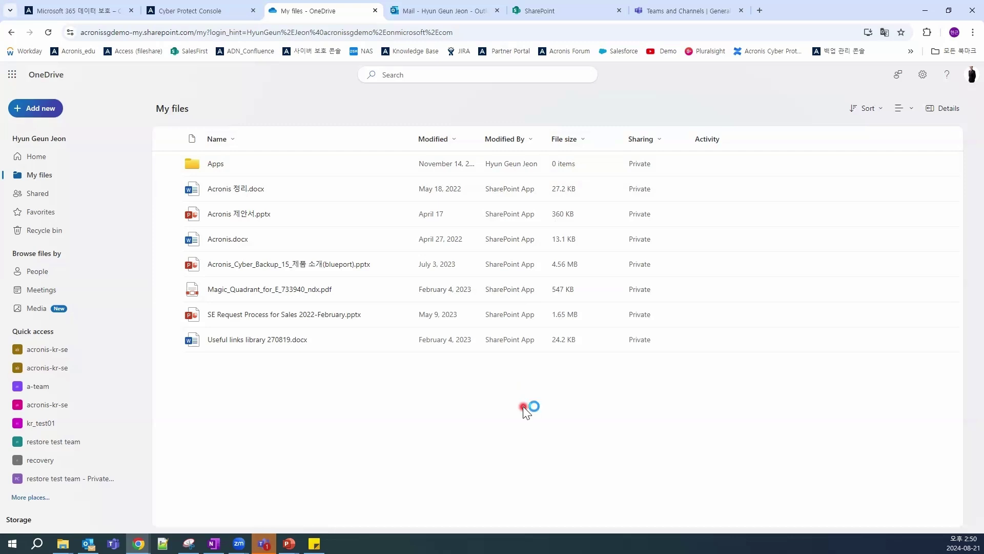
{"action": "left_click", "coordinate": [220, 13]}
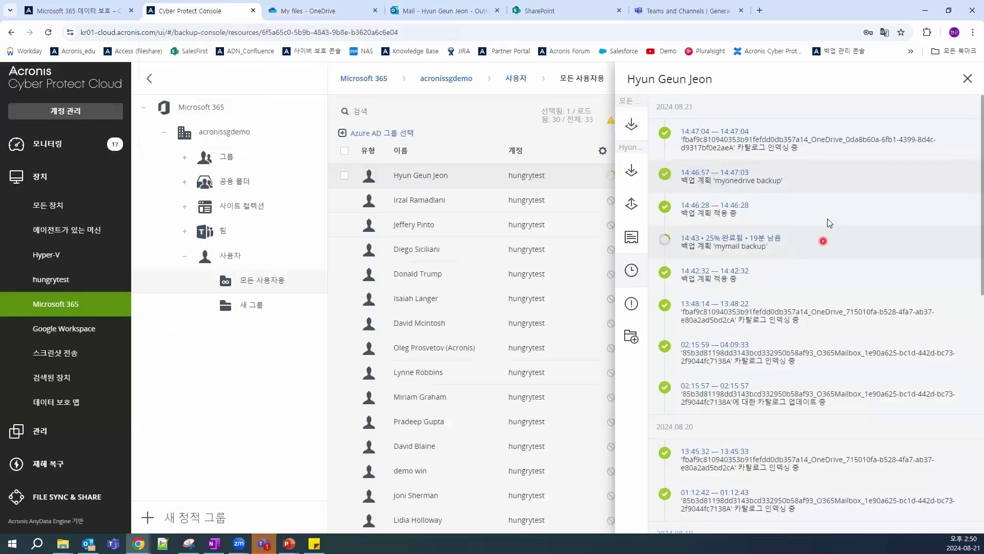
Step: Open the user's myonedrive backup from today at 14:46 for recovery of files and folders
{"action": "left_click", "coordinate": [967, 78]}
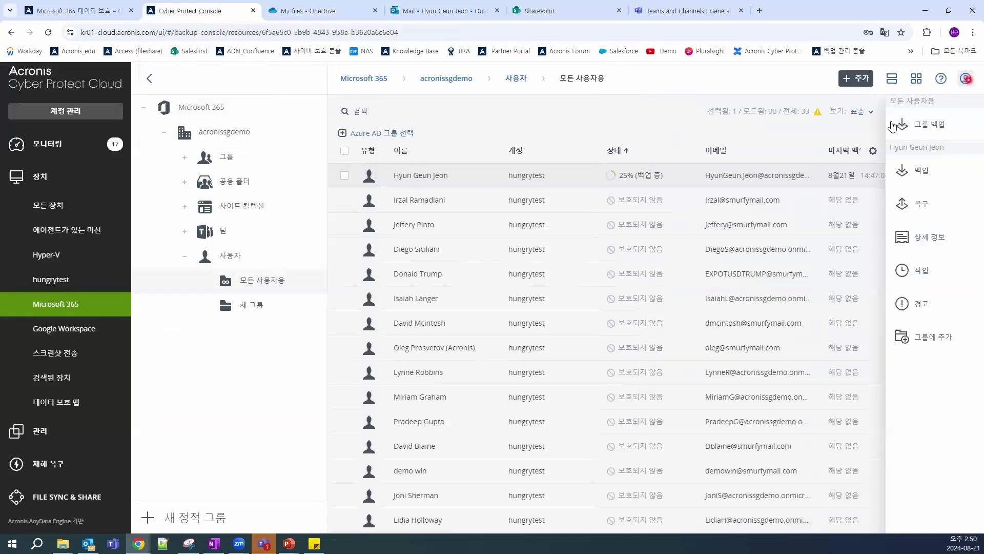
{"action": "left_click", "coordinate": [912, 208]}
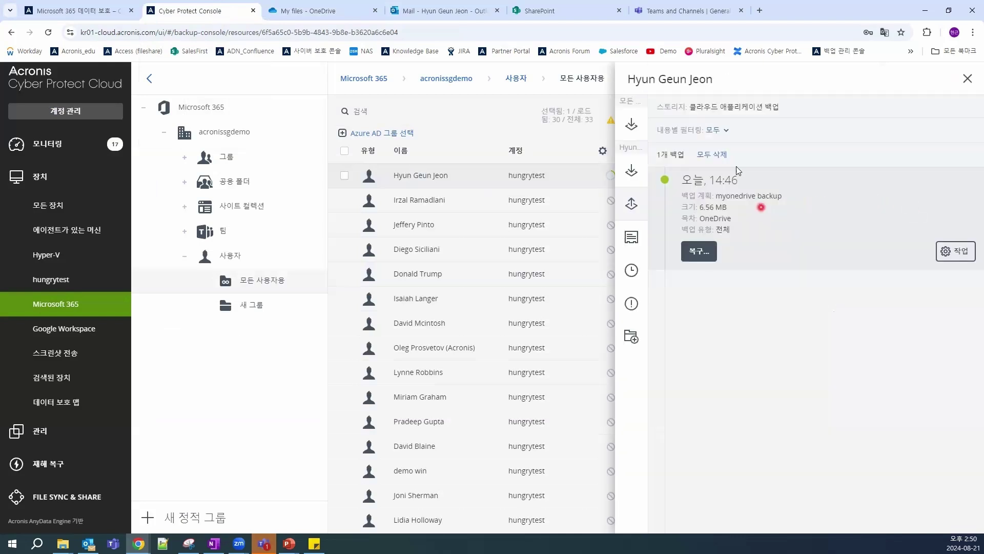
{"action": "left_click", "coordinate": [828, 239]}
{"action": "left_click", "coordinate": [706, 252]}
{"action": "left_click", "coordinate": [707, 255]}
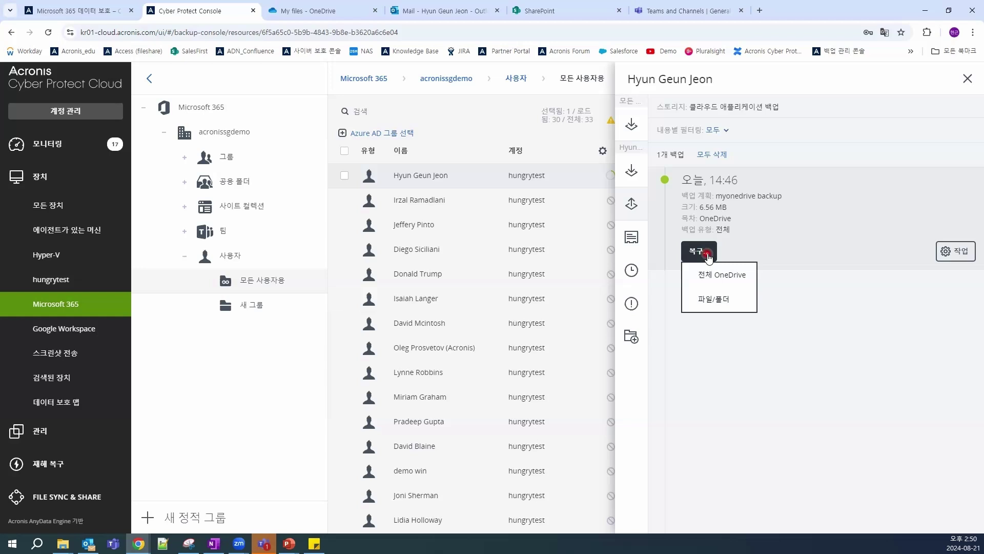
{"action": "left_click", "coordinate": [716, 301]}
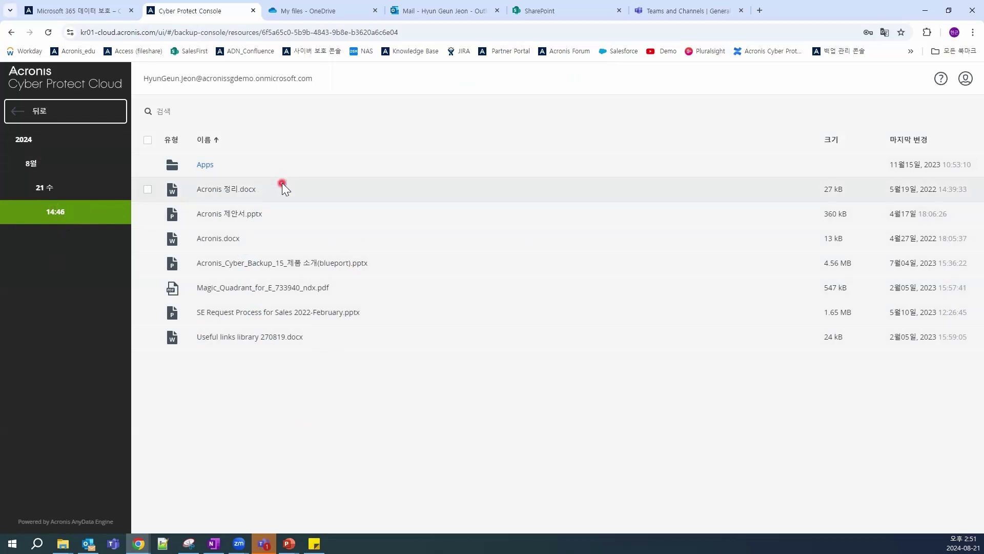
Step: Examine the Apps folder and the file list inside the OneDrive backup, and leave the recovery view
{"action": "left_click", "coordinate": [205, 165]}
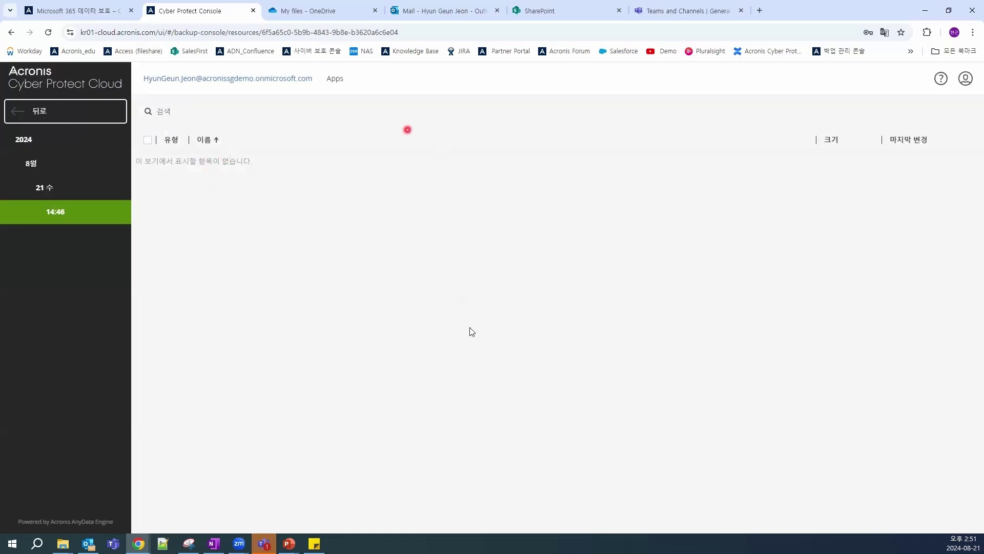
{"action": "left_click", "coordinate": [297, 78]}
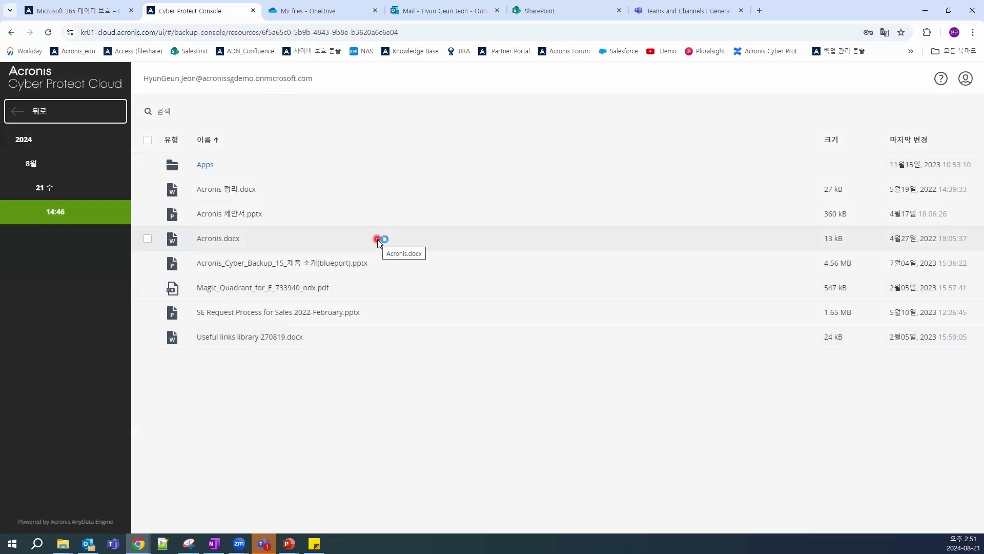
{"action": "left_click", "coordinate": [93, 123]}
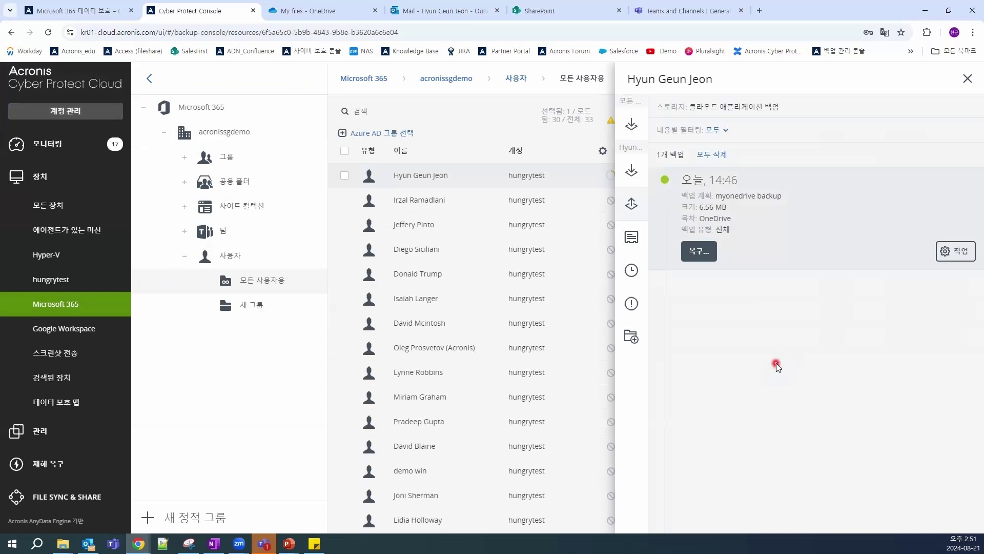
Step: Switch to OneDrive and delete the file Useful links library 270819.docx from My files
{"action": "left_click", "coordinate": [322, 11]}
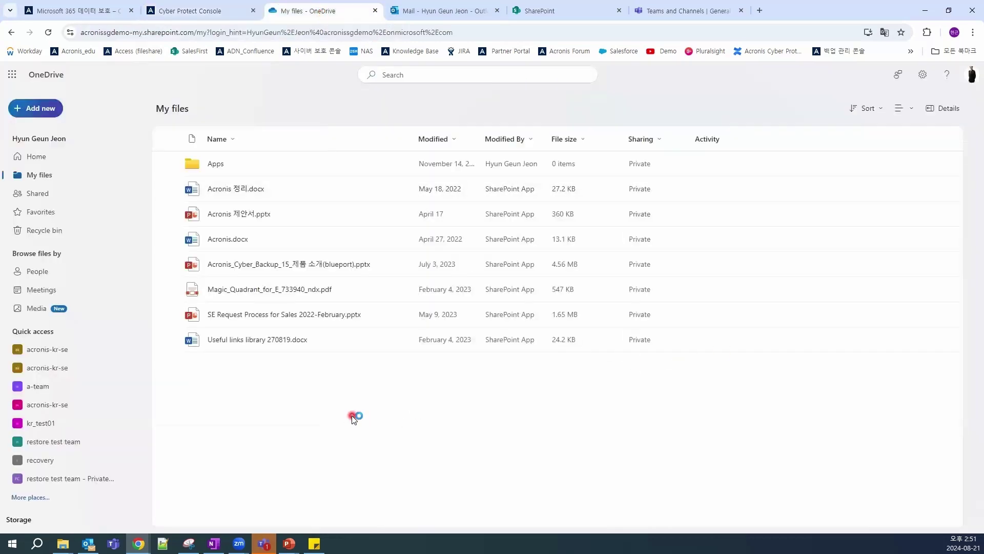
{"action": "left_click", "coordinate": [172, 340]}
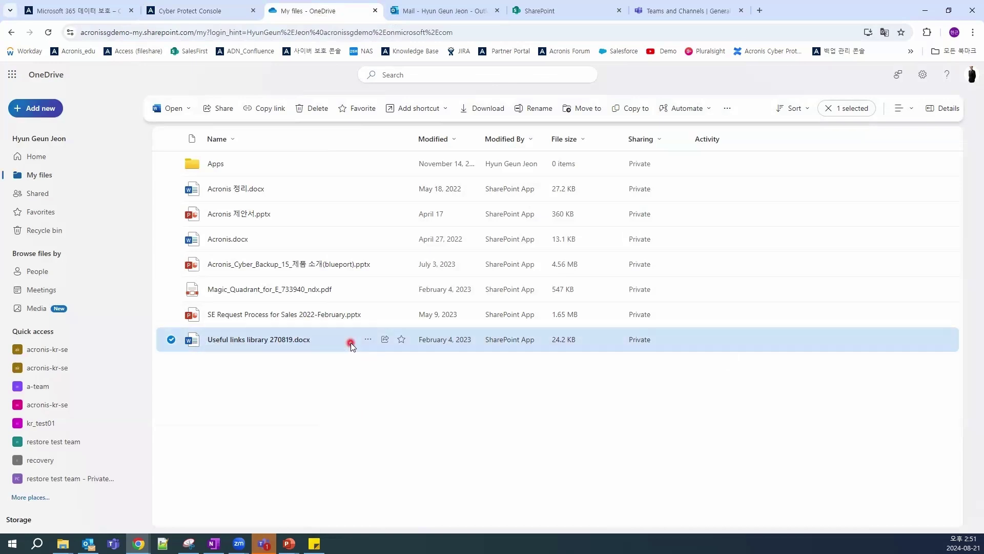
{"action": "left_click", "coordinate": [318, 116]}
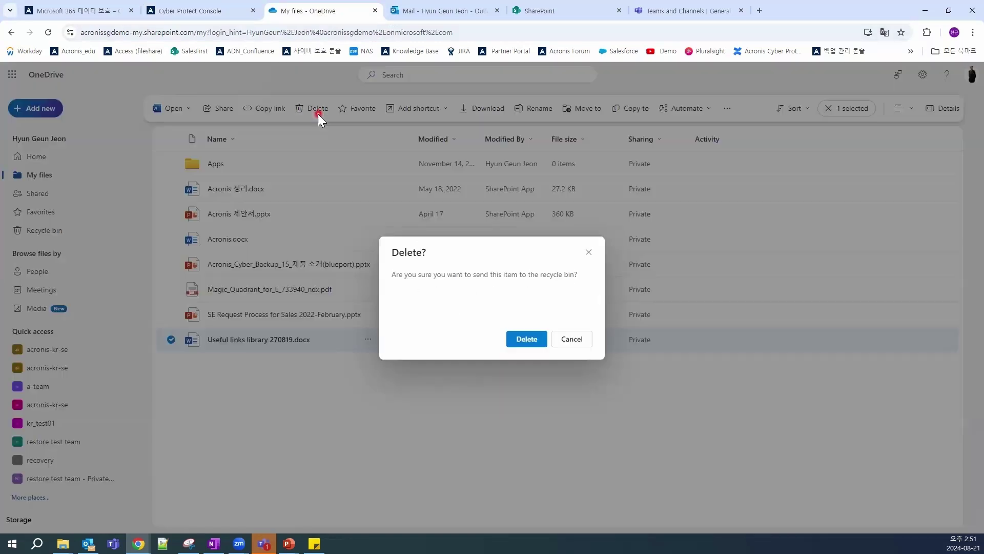
{"action": "left_click", "coordinate": [527, 340]}
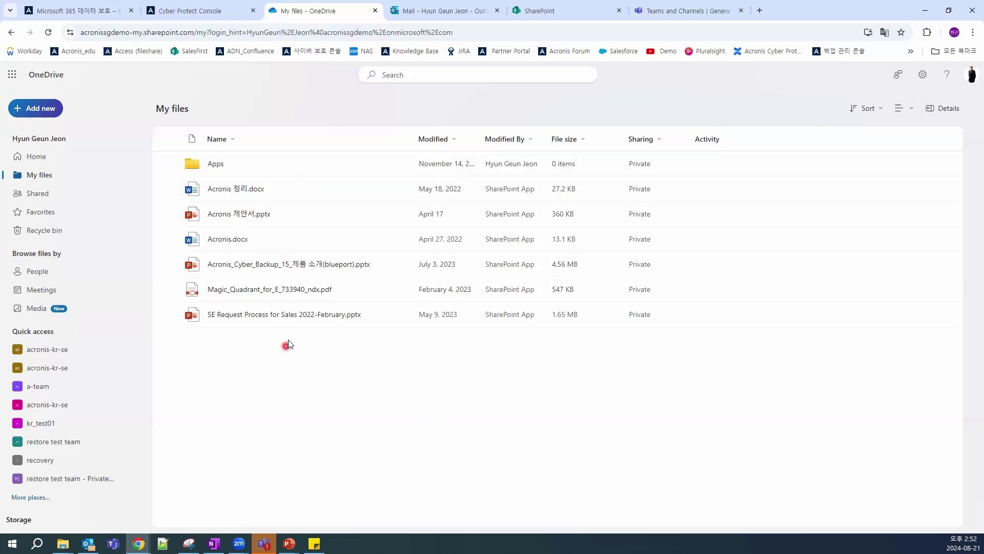
Step: Switch to the Cyber Protect console and open the user's 14:46 myonedrive backup for recovery of files and folders
{"action": "left_click", "coordinate": [212, 15]}
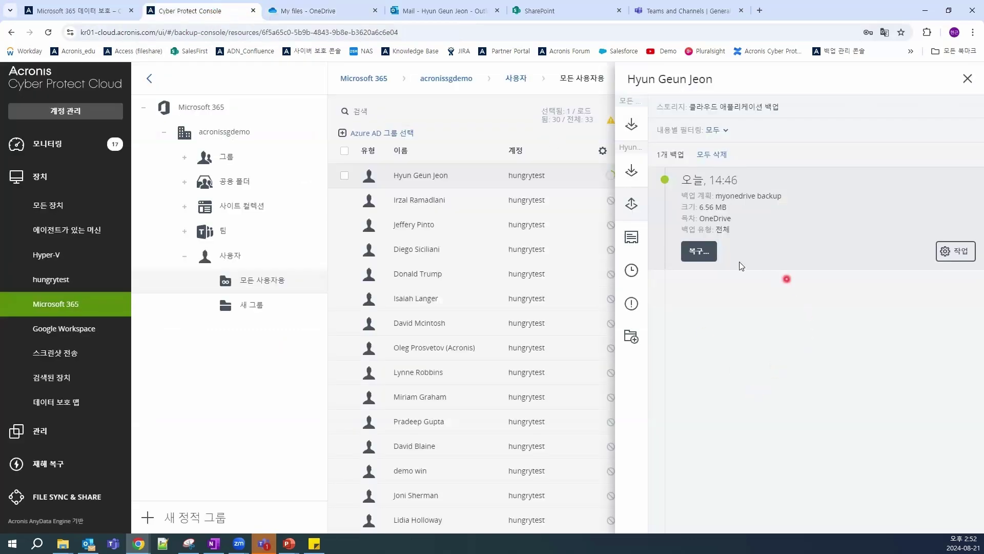
{"action": "left_click", "coordinate": [703, 254]}
{"action": "left_click", "coordinate": [716, 302]}
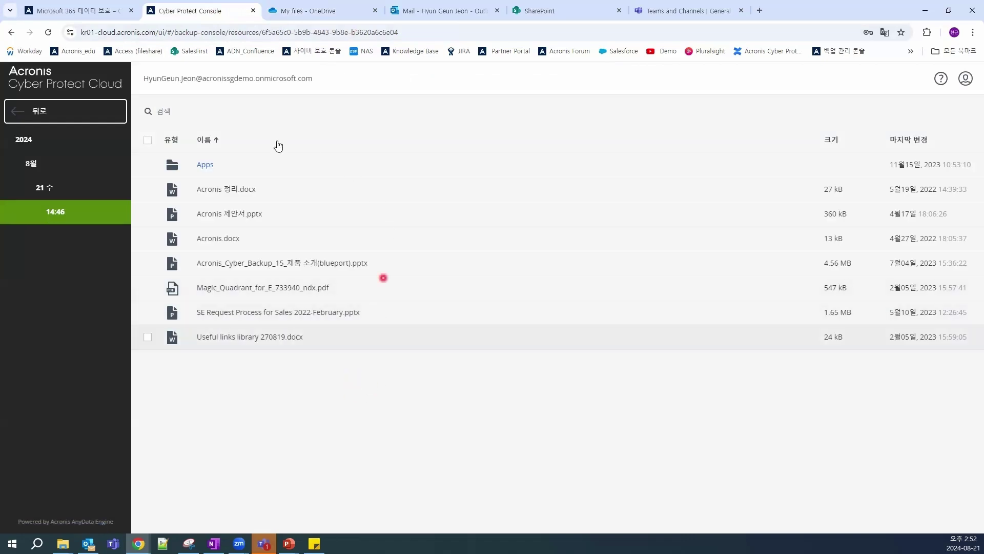
Step: Select Useful links library 270819.docx in the backup, examine its version history, and close the history
{"action": "left_click", "coordinate": [147, 338]}
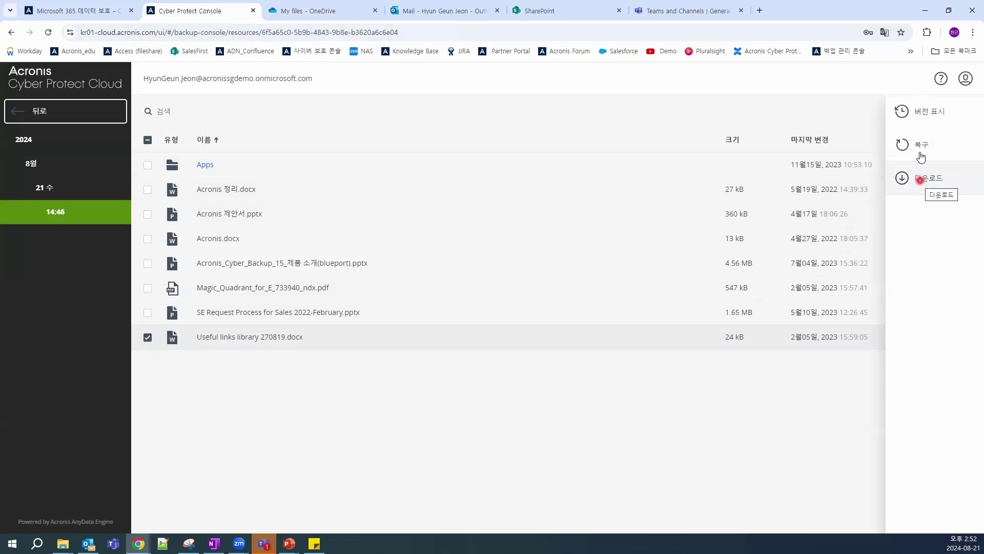
{"action": "left_click", "coordinate": [926, 117]}
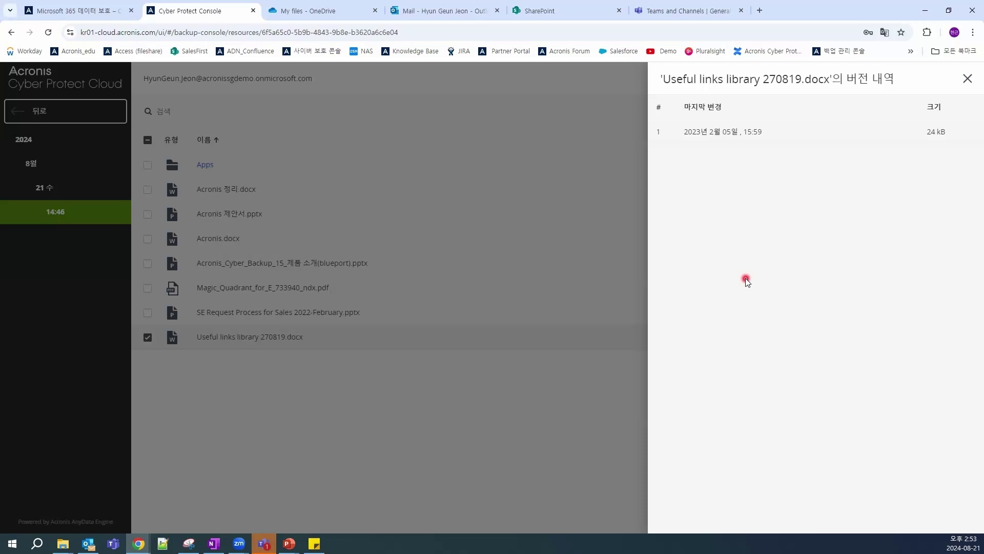
{"action": "left_click", "coordinate": [968, 78]}
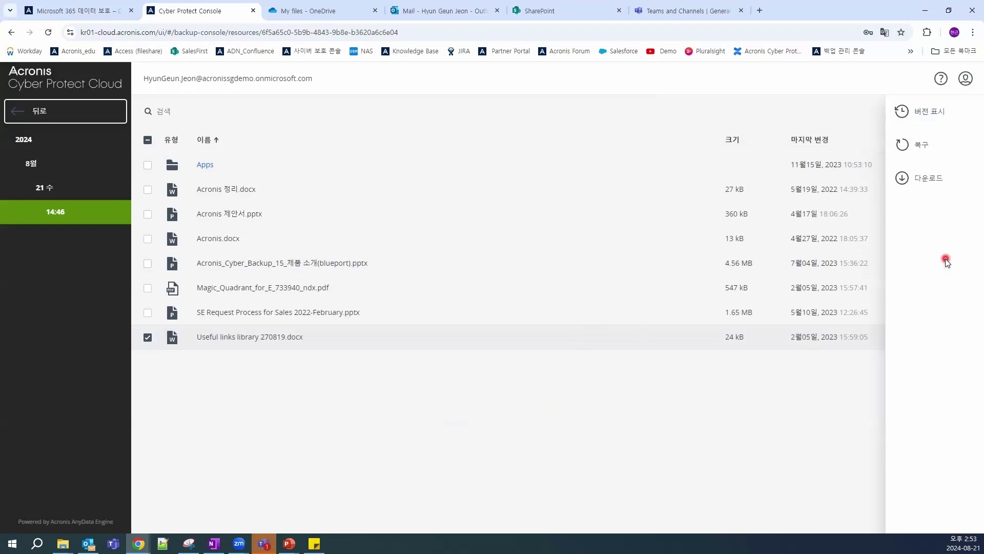
Step: Open the recovery settings for the selected file, and look through the users available as target drive without changing the target
{"action": "left_click", "coordinate": [917, 146]}
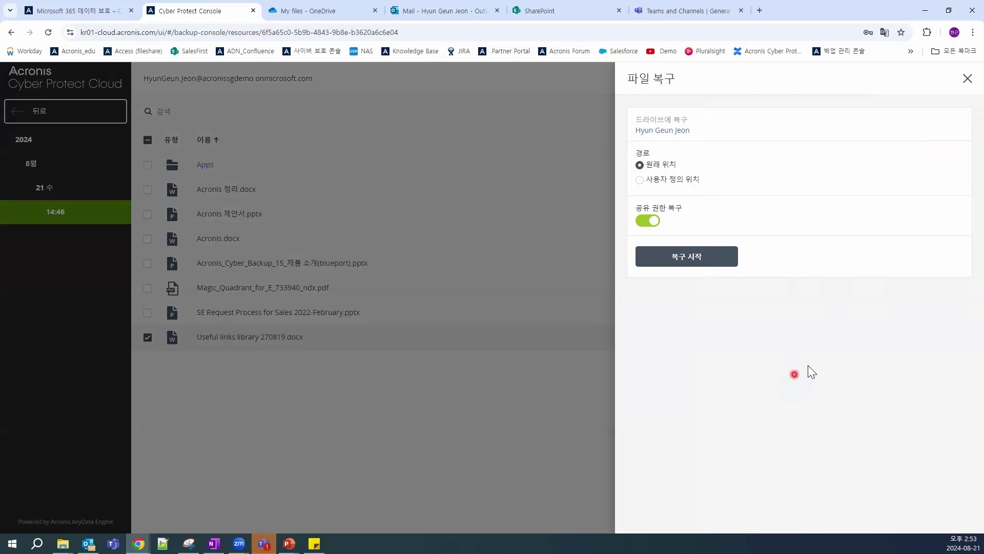
{"action": "left_click", "coordinate": [679, 132]}
{"action": "left_click", "coordinate": [679, 131]}
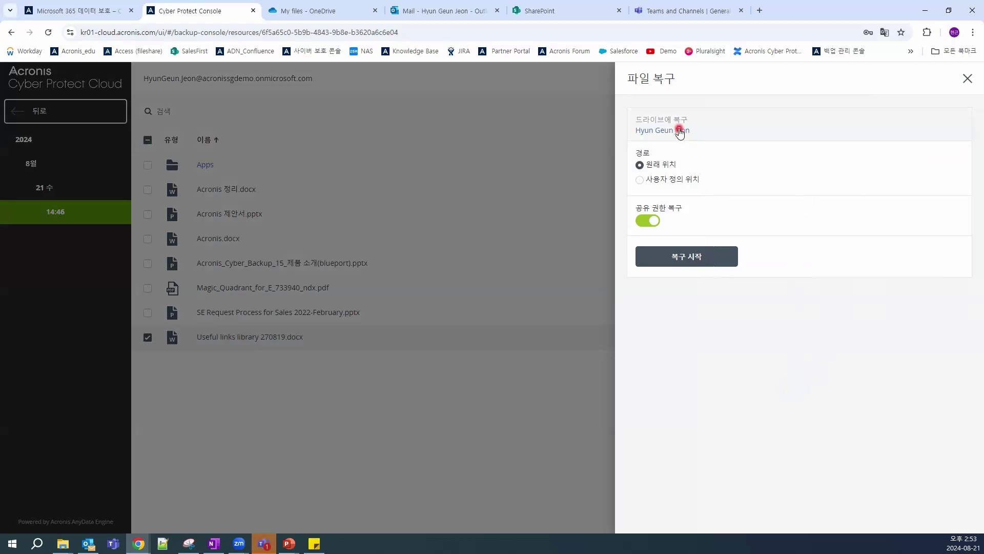
{"action": "scroll", "coordinate": [718, 205], "scroll_direction": "down", "scroll_amount": 1}
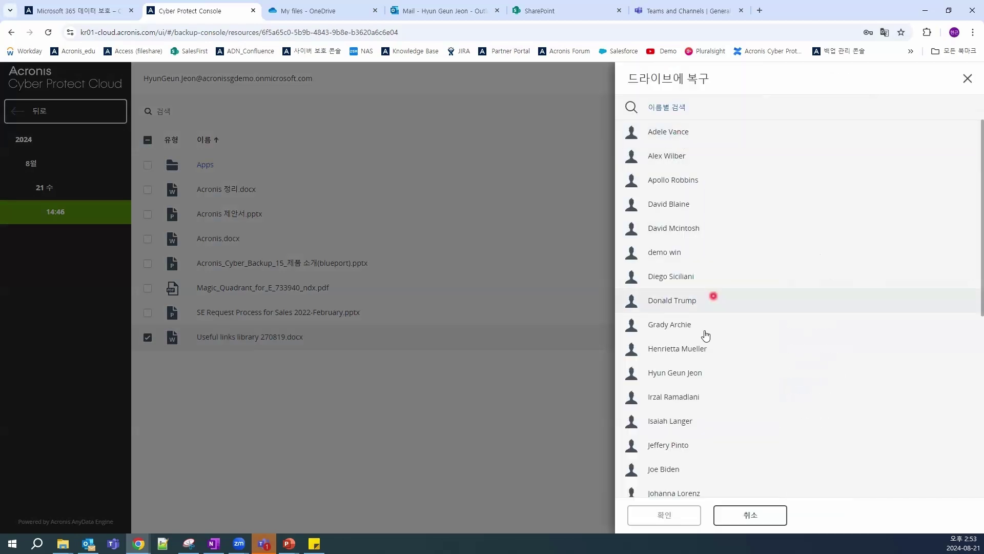
{"action": "scroll", "coordinate": [705, 334], "scroll_direction": "down", "scroll_amount": 5}
{"action": "scroll", "coordinate": [703, 329], "scroll_direction": "up", "scroll_amount": 6}
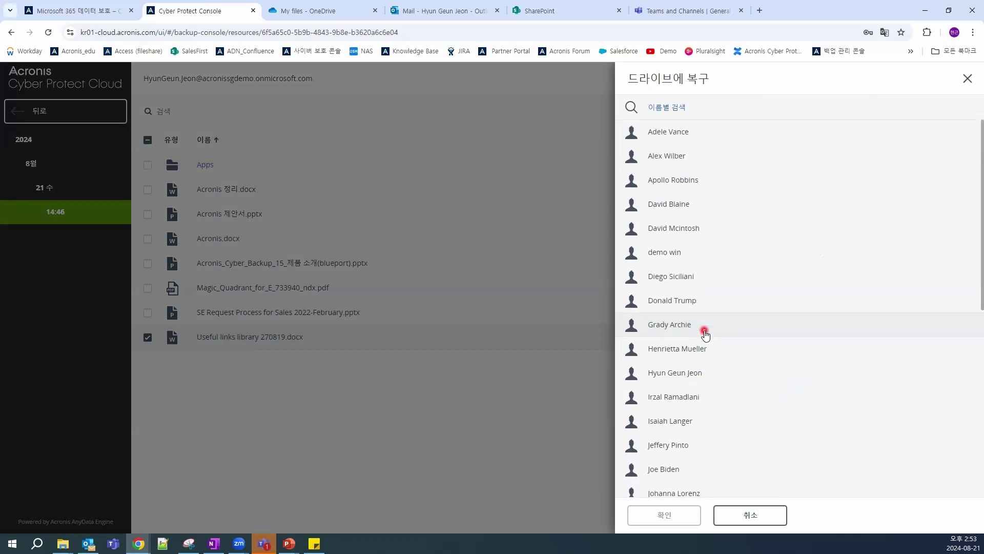
{"action": "left_click", "coordinate": [535, 334]}
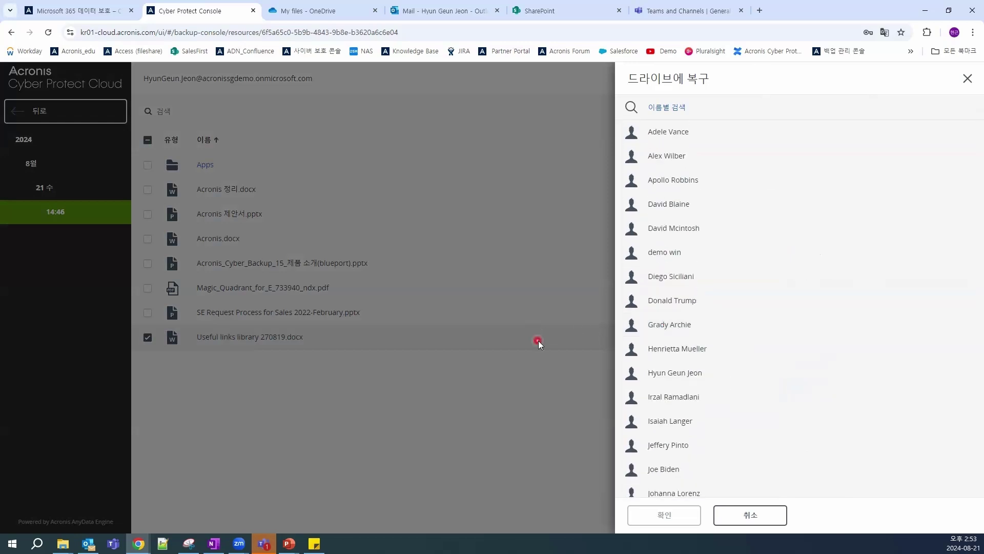
{"action": "left_click", "coordinate": [967, 78]}
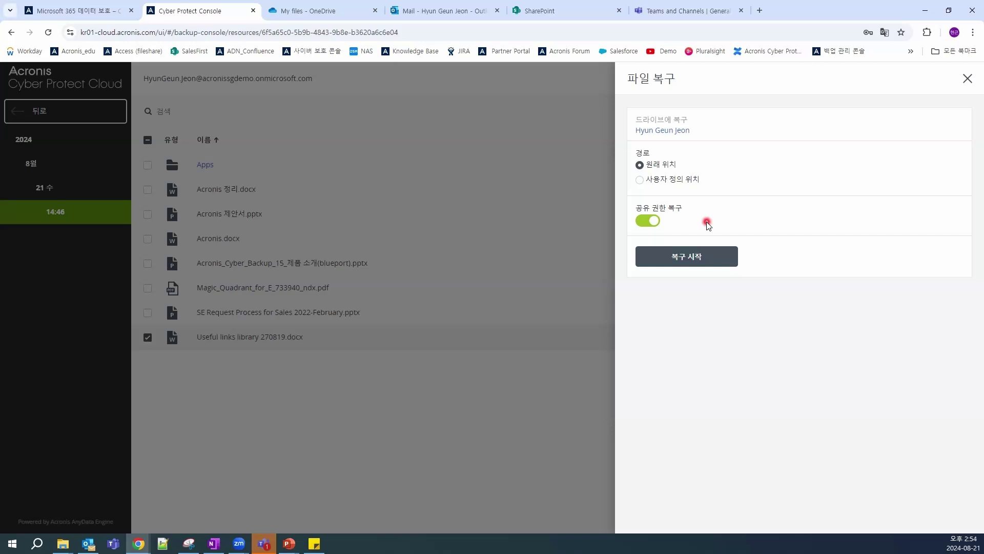
Step: Start recovering the file to its original location with the option not to overwrite existing files
{"action": "left_click", "coordinate": [693, 262]}
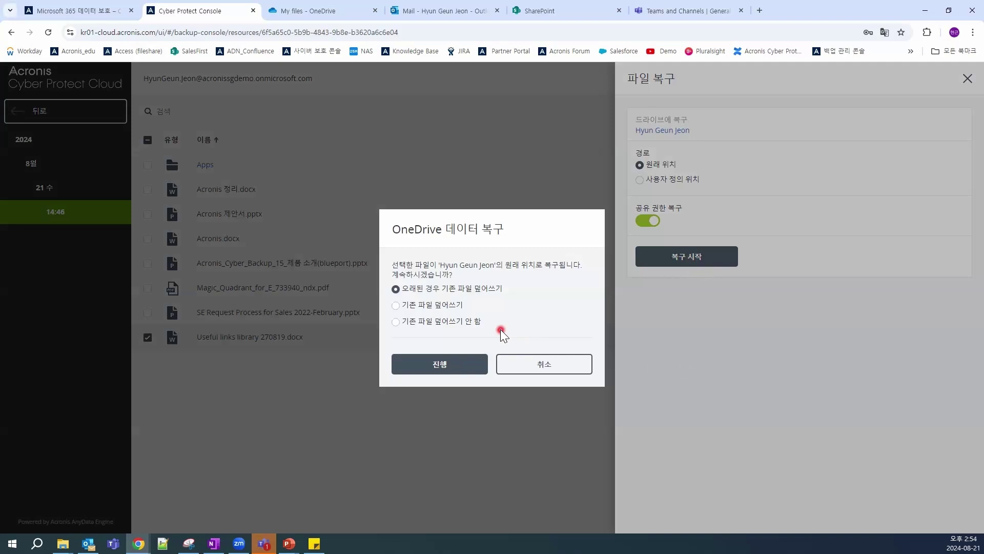
{"action": "left_click", "coordinate": [397, 322]}
{"action": "left_click", "coordinate": [436, 365]}
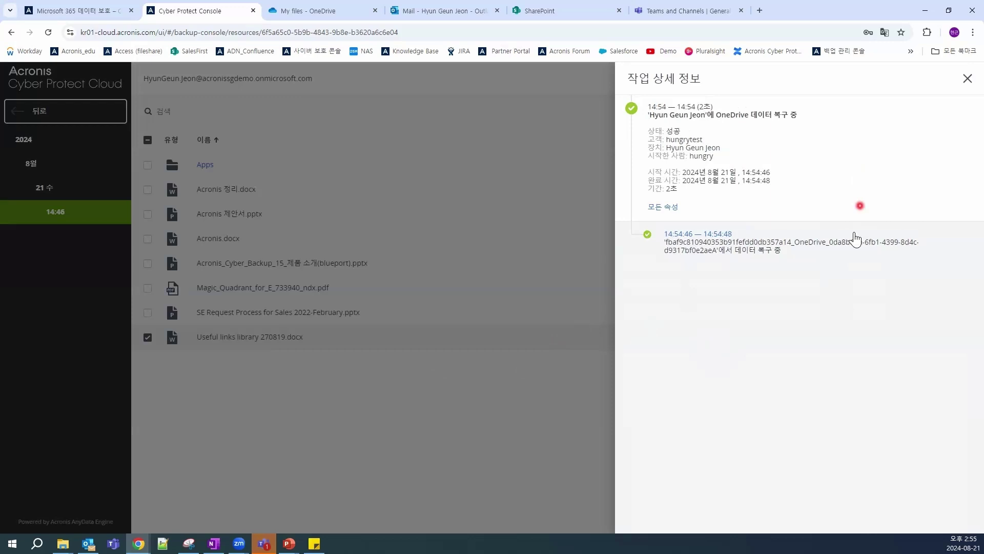
Step: Close the recovery task details, and refresh My files in OneDrive to check for the recovered file
{"action": "left_click", "coordinate": [966, 81]}
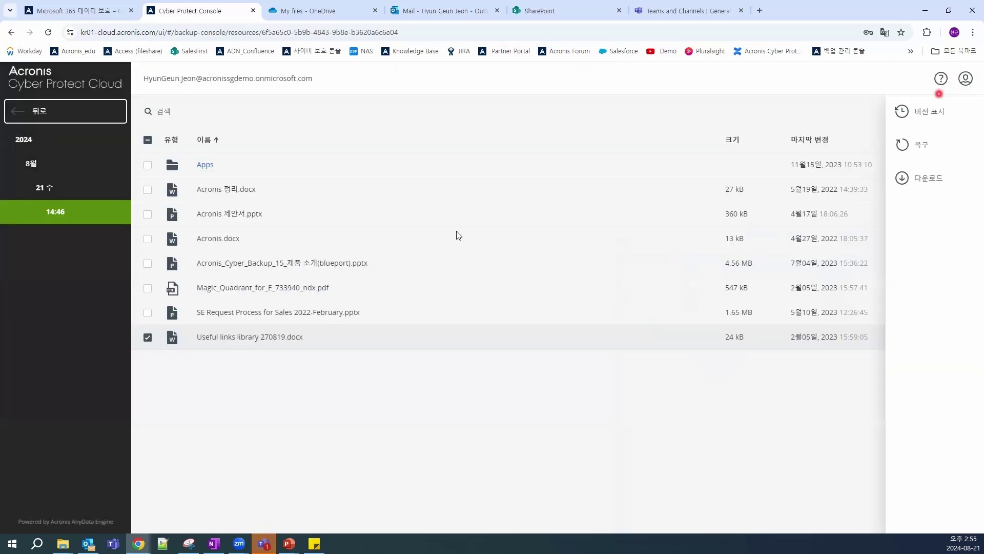
{"action": "left_click", "coordinate": [333, 11]}
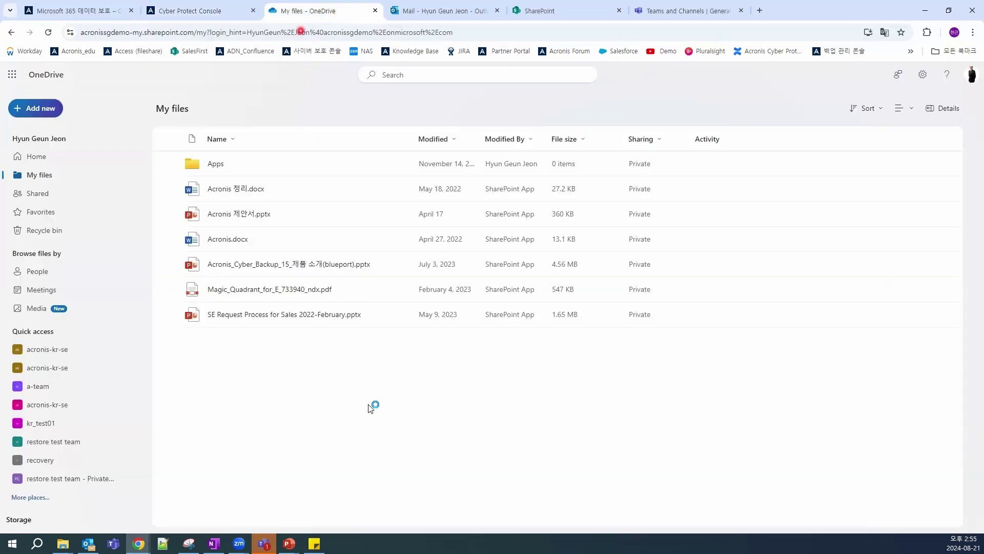
{"action": "left_click", "coordinate": [384, 398]}
{"action": "key", "text": "F5"}
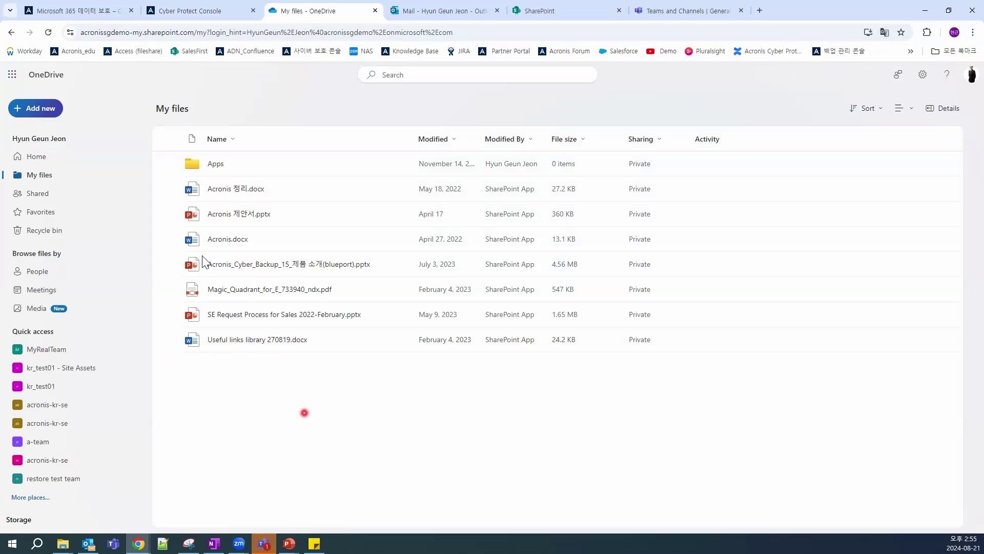
Step: Delete all files and folders from My files in OneDrive
{"action": "left_click", "coordinate": [171, 138]}
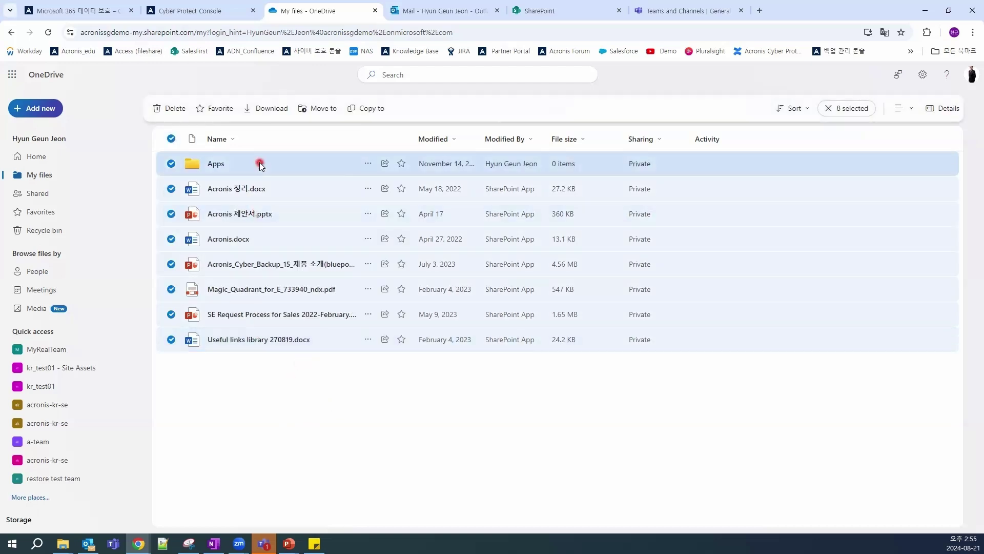
{"action": "left_click", "coordinate": [180, 108]}
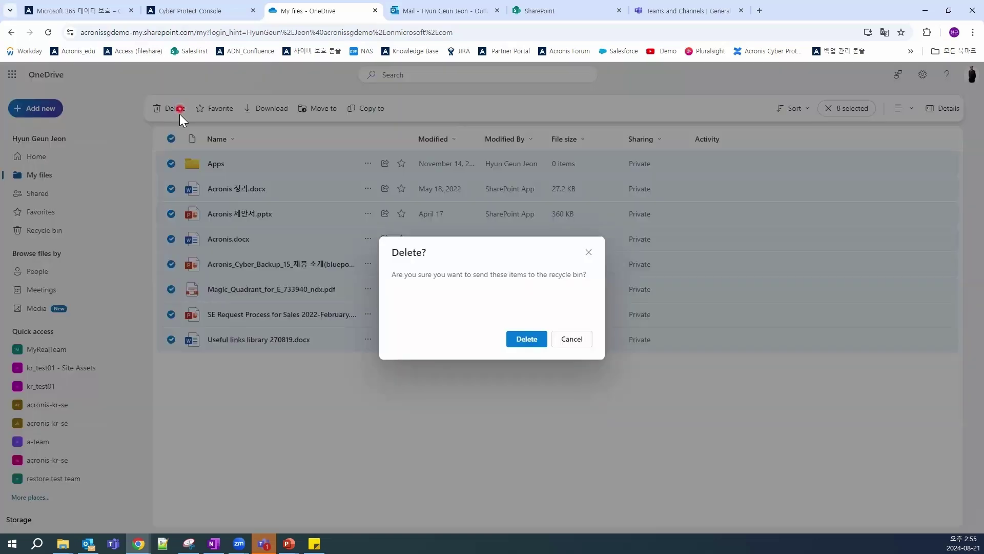
{"action": "left_click", "coordinate": [525, 339]}
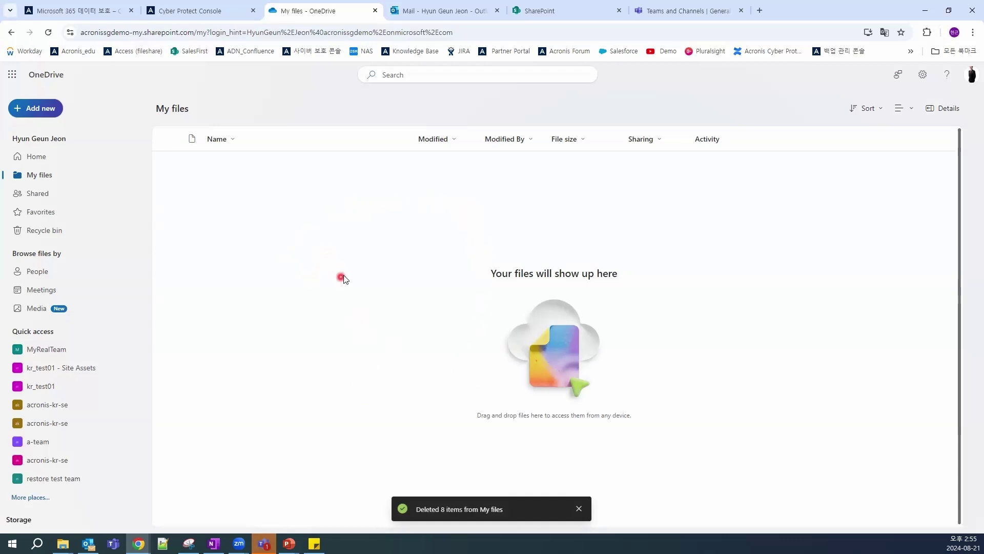
Step: Return to the Cyber Protect console, leave the file view, and open the 14:46 myonedrive backup for recovery of the entire OneDrive
{"action": "left_click", "coordinate": [172, 11]}
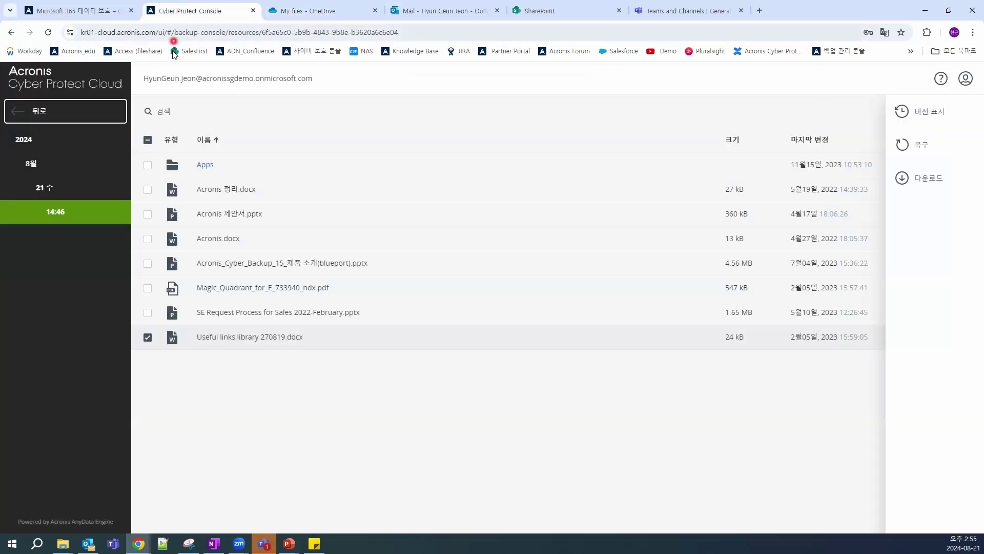
{"action": "left_click", "coordinate": [81, 112]}
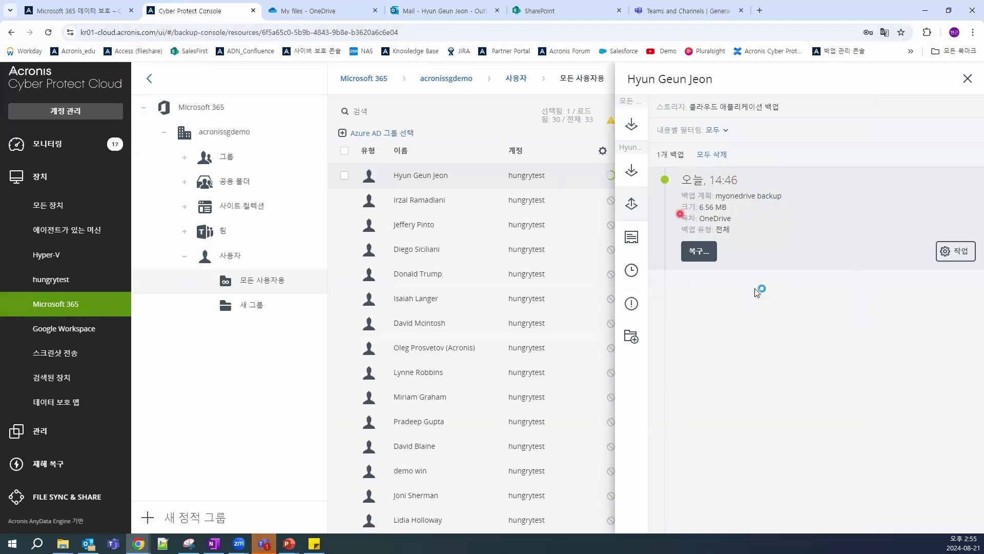
{"action": "left_click", "coordinate": [701, 253]}
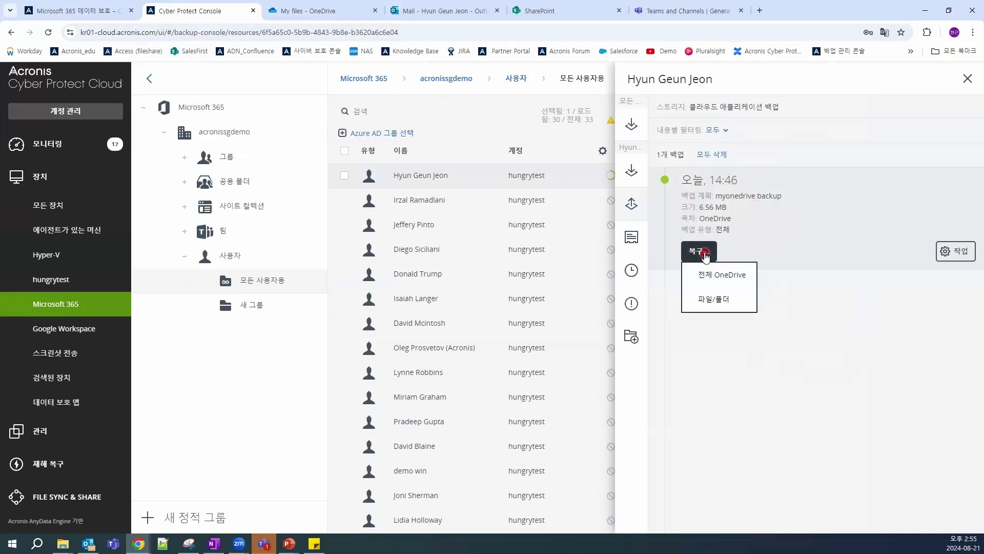
{"action": "left_click", "coordinate": [714, 298]}
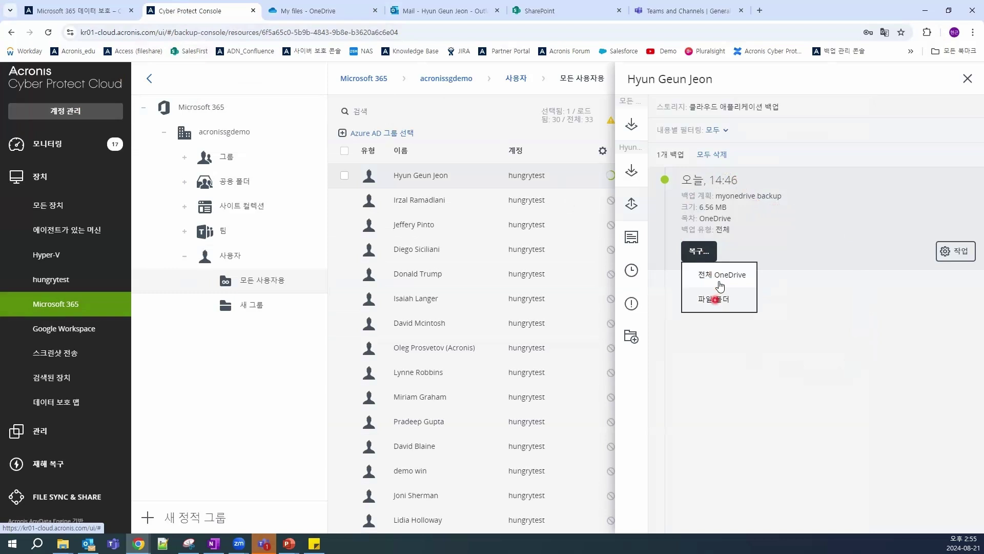
{"action": "left_click", "coordinate": [719, 285]}
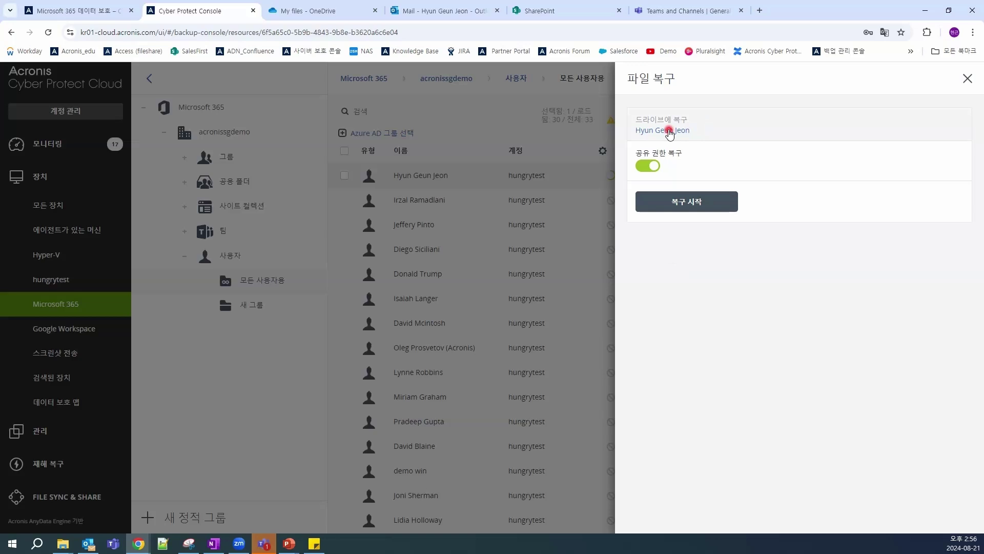
Step: Recover the entire OneDrive to the original user's drive without overwriting existing files, and check the files in OneDrive
{"action": "left_click", "coordinate": [674, 199]}
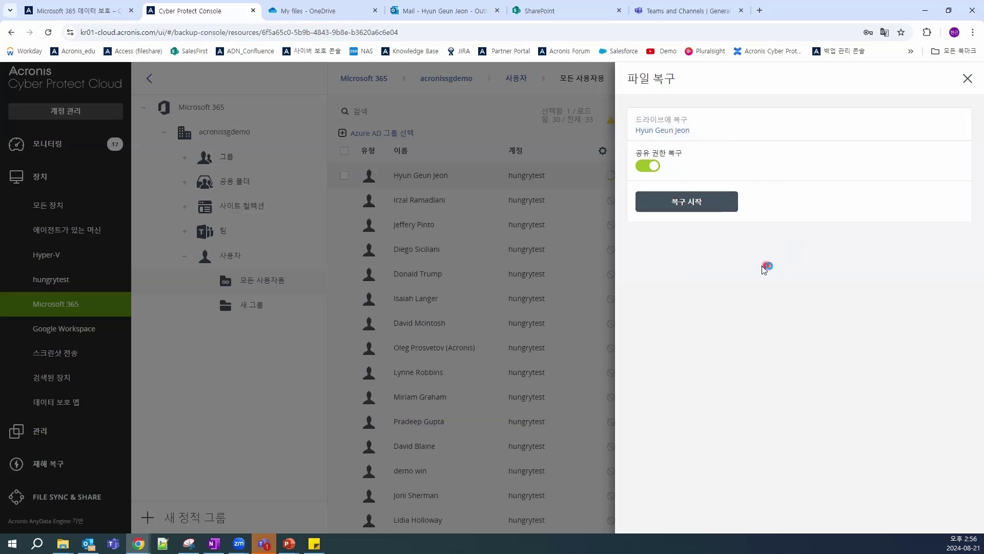
{"action": "left_click", "coordinate": [697, 205]}
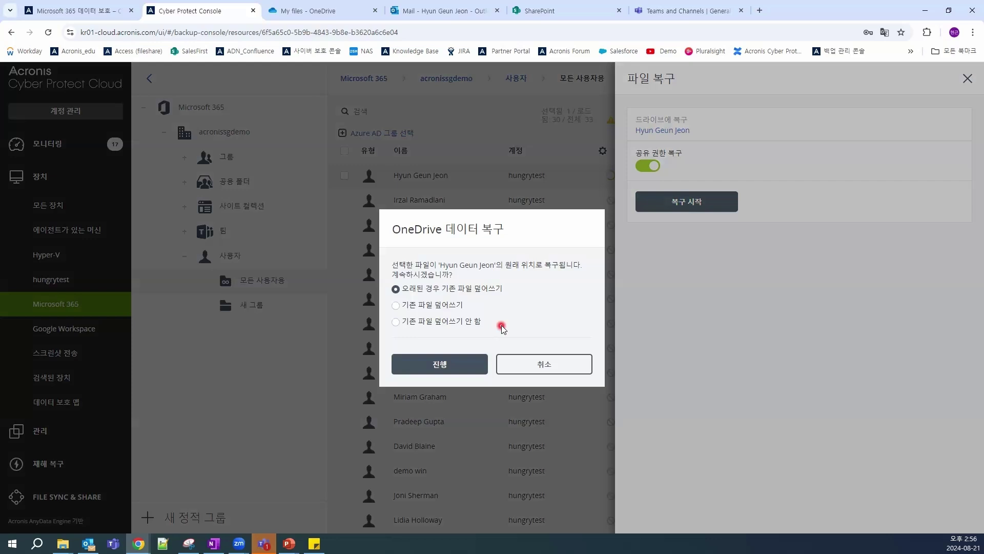
{"action": "left_click", "coordinate": [439, 322]}
{"action": "left_click", "coordinate": [440, 364]}
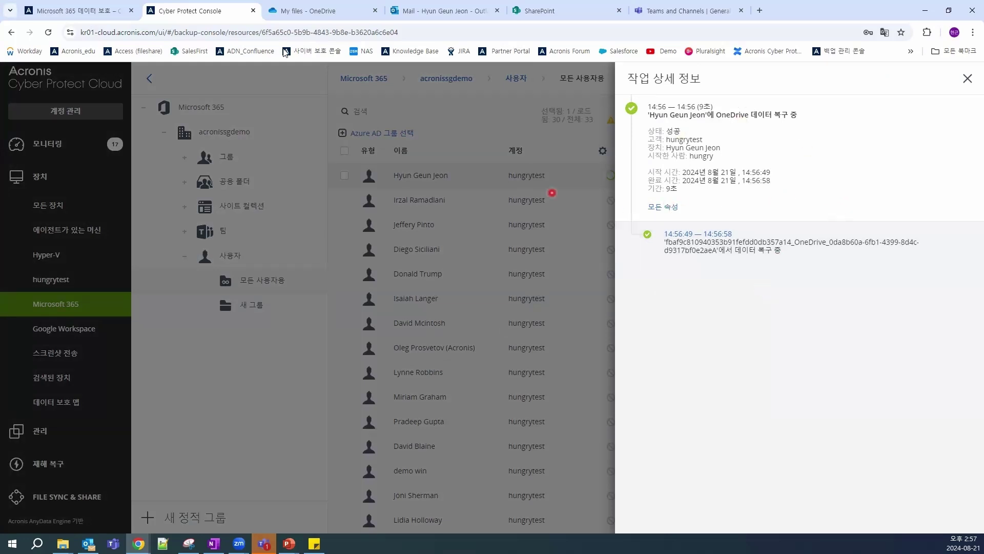
{"action": "left_click", "coordinate": [307, 11]}
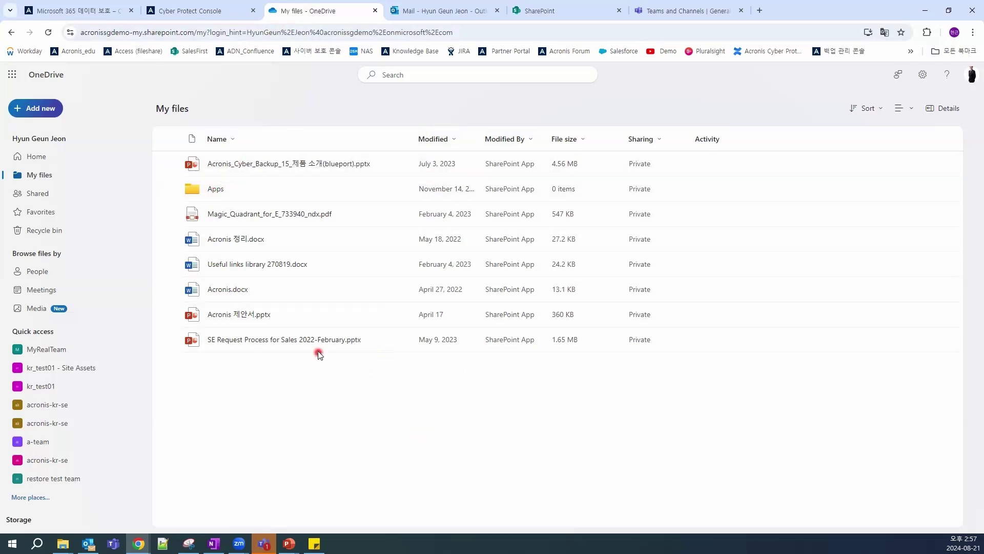
Step: Select the user's 14:43 mymail backup in the Cyber Protect console, and switch to the user's Outlook inbox
{"action": "left_click", "coordinate": [200, 10]}
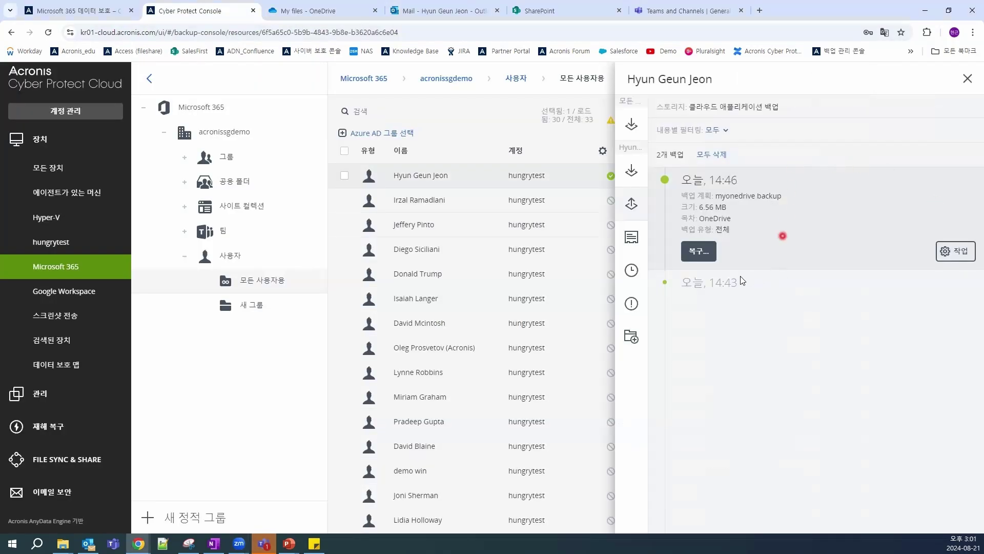
{"action": "left_click", "coordinate": [707, 283]}
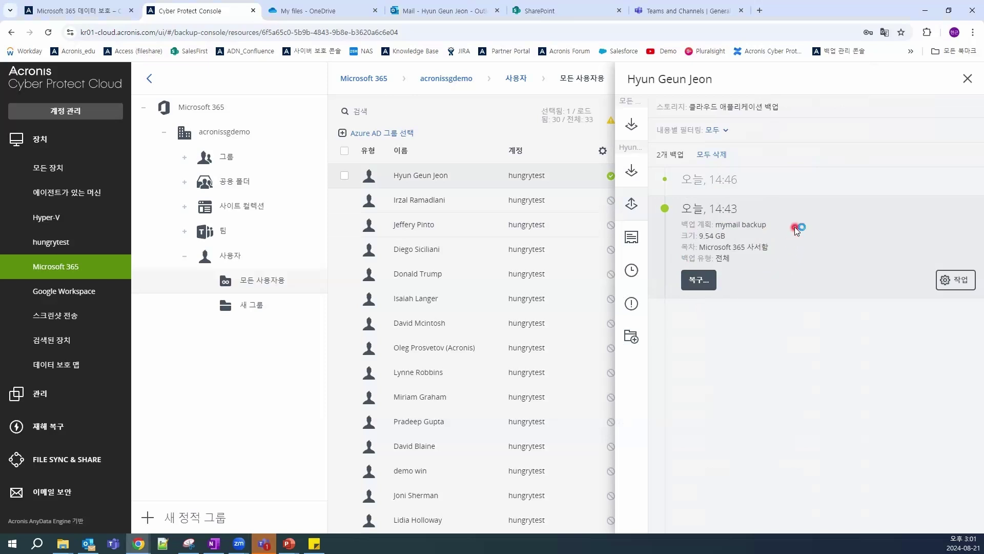
{"action": "left_click", "coordinate": [437, 10]}
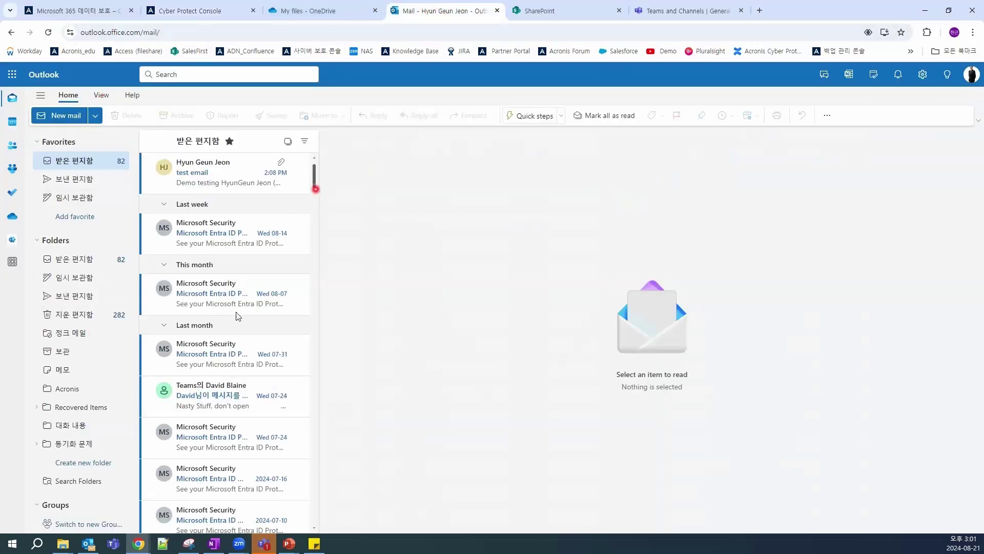
Step: Look through the inbox, return to the Cyber Protect console, and open the 14:43 mymail backup for recovery of email messages
{"action": "scroll", "coordinate": [259, 321], "scroll_direction": "down", "scroll_amount": 15}
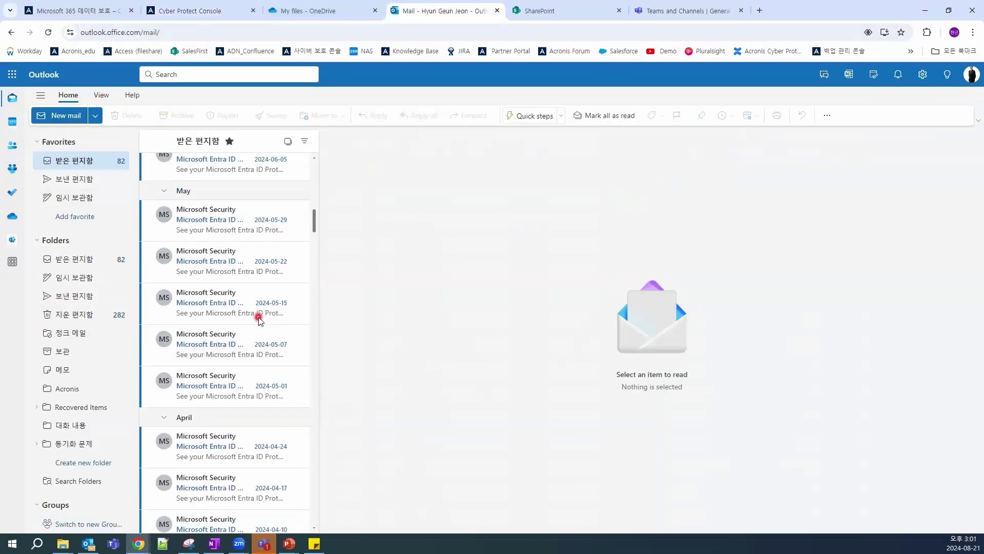
{"action": "scroll", "coordinate": [259, 320], "scroll_direction": "up", "scroll_amount": 15}
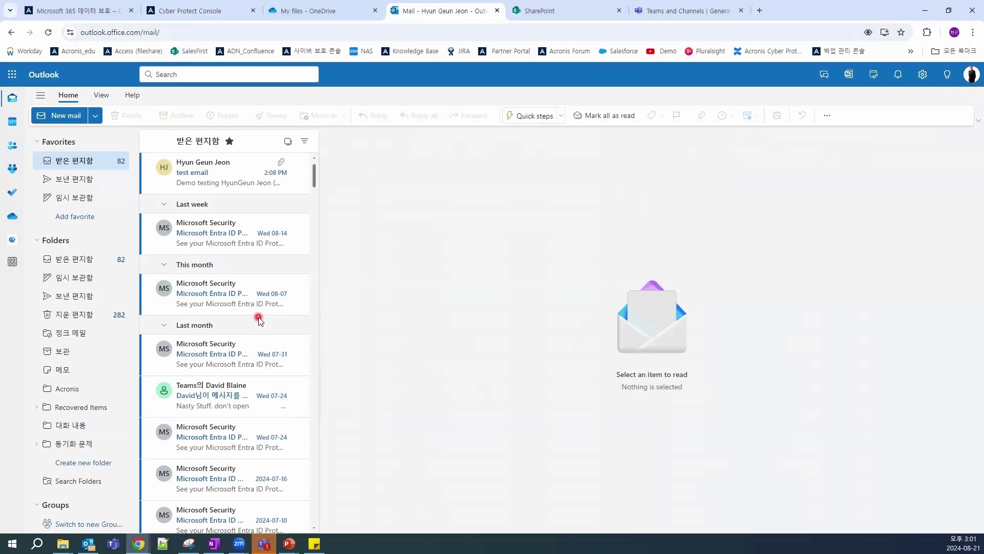
{"action": "left_click", "coordinate": [192, 13]}
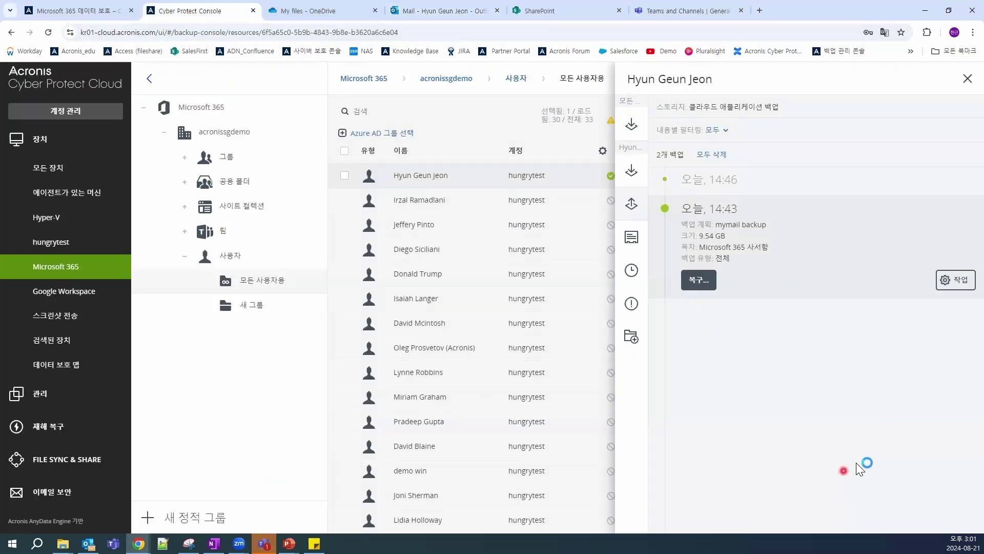
{"action": "left_click", "coordinate": [715, 281]}
{"action": "left_click", "coordinate": [715, 281]}
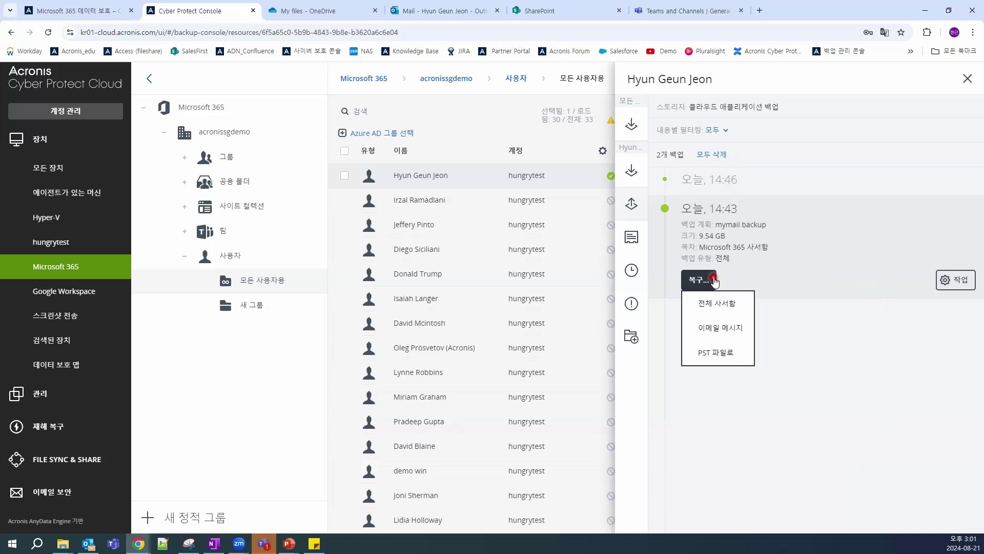
{"action": "left_click", "coordinate": [718, 306]}
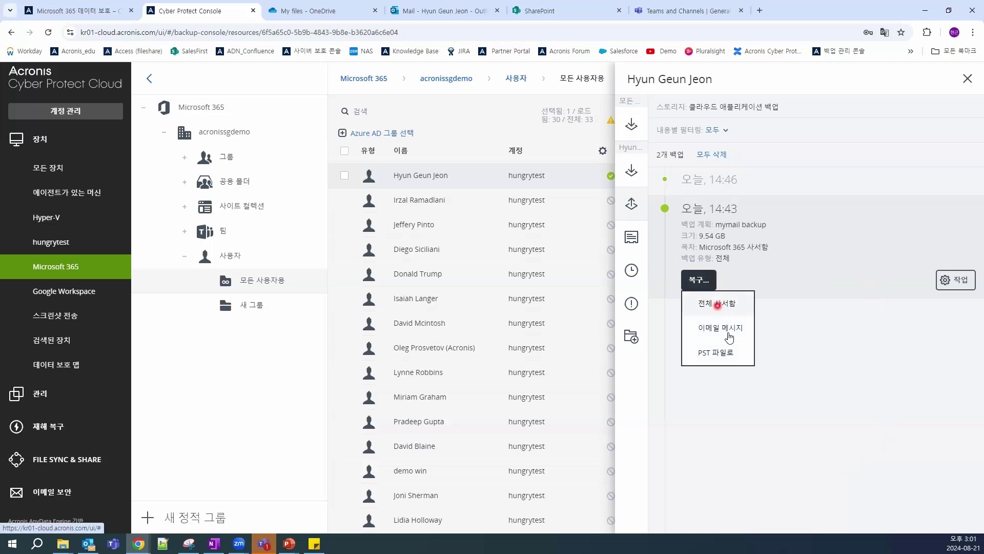
{"action": "left_click", "coordinate": [729, 335]}
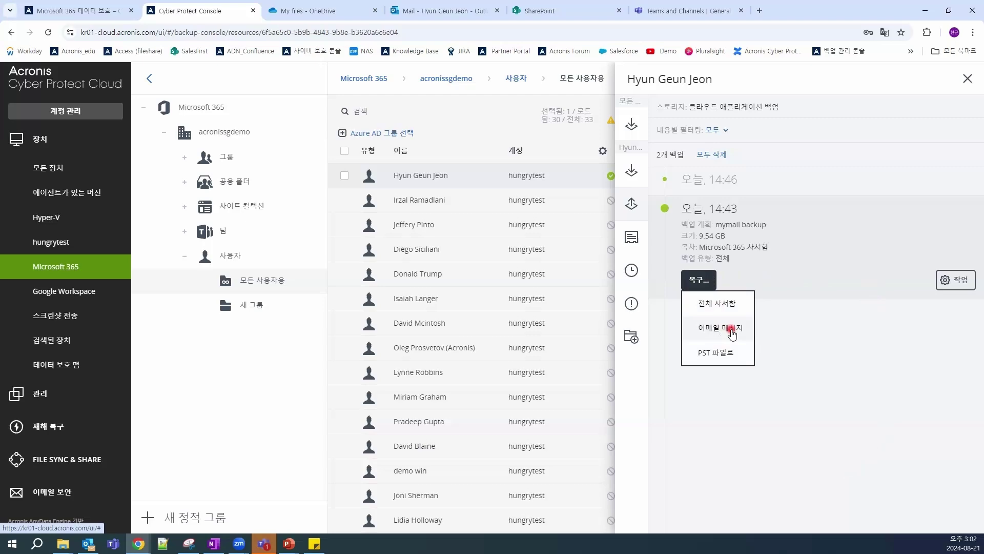
{"action": "left_click", "coordinate": [732, 332]}
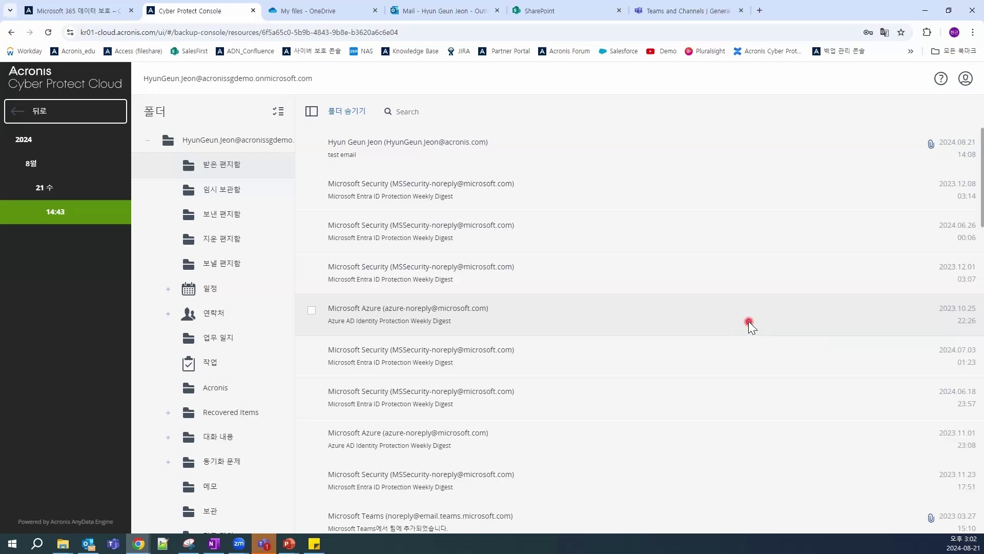
Step: Compare the live inbox in Outlook with the inbox messages in the 14:43 backup, ending in the Cyber Protect console
{"action": "left_click", "coordinate": [433, 13]}
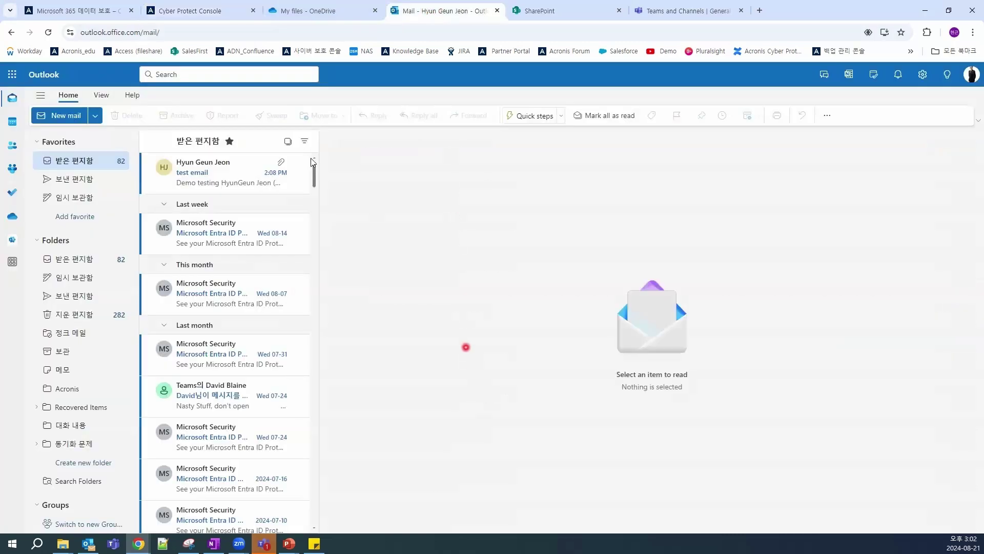
{"action": "left_click", "coordinate": [201, 12]}
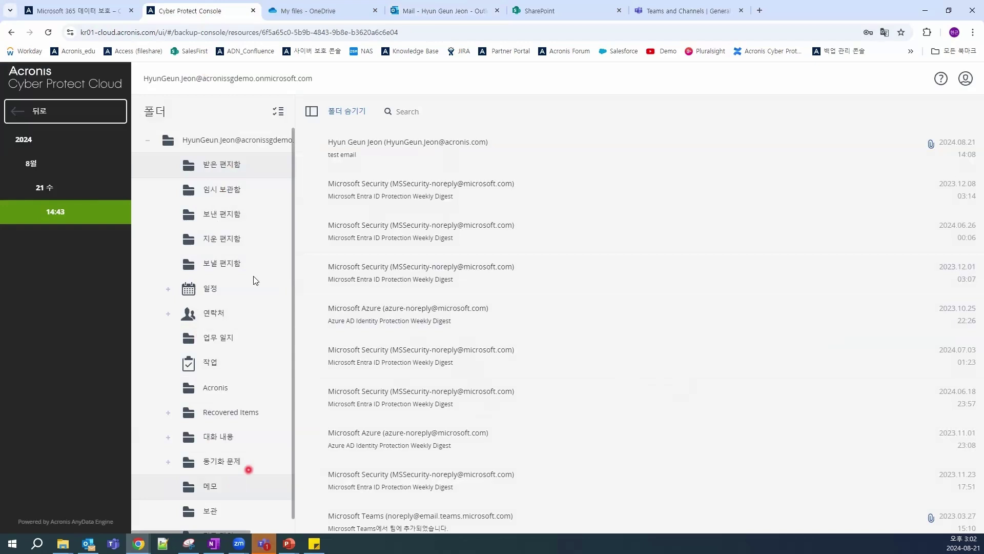
{"action": "scroll", "coordinate": [238, 309], "scroll_direction": "down", "scroll_amount": 1}
{"action": "scroll", "coordinate": [237, 308], "scroll_direction": "up", "scroll_amount": 1}
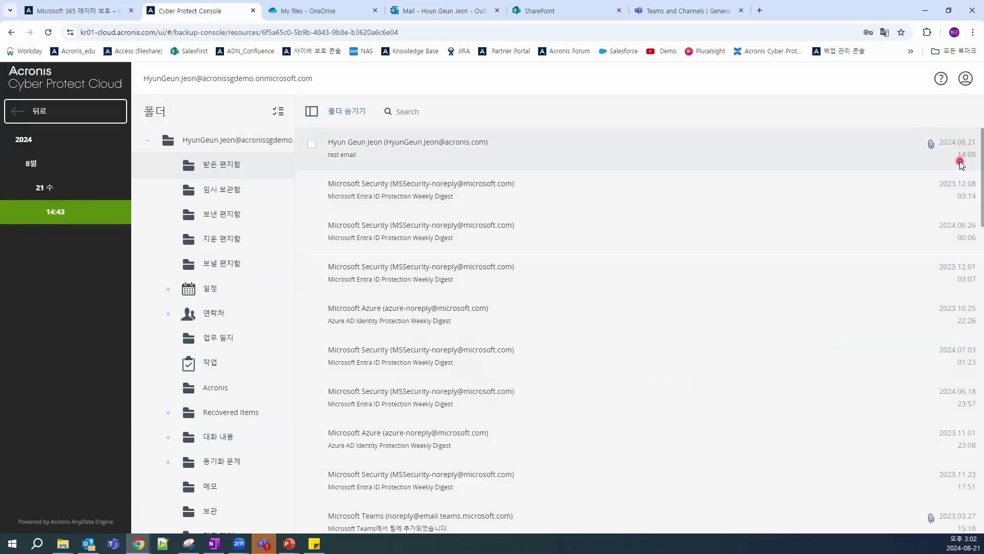
{"action": "left_click", "coordinate": [453, 10]}
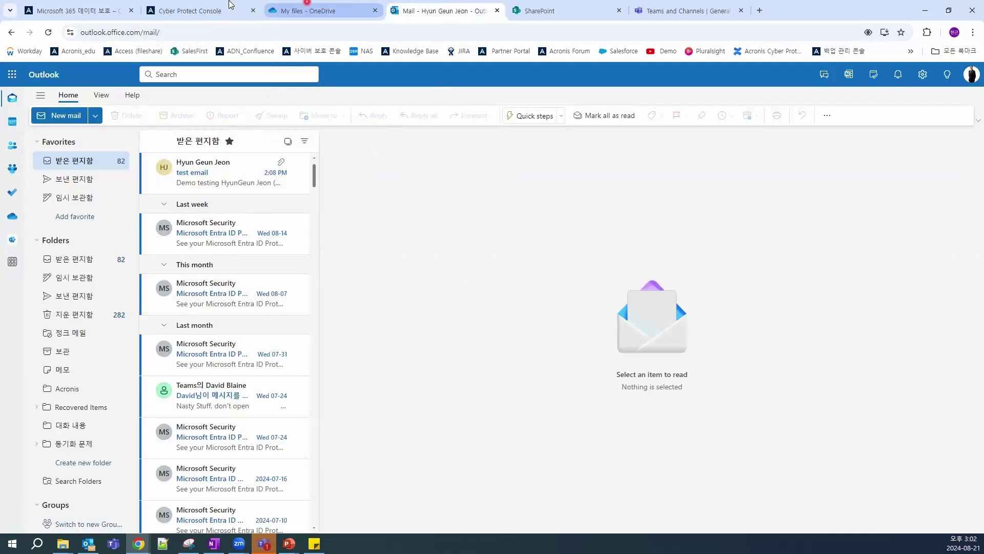
{"action": "left_click", "coordinate": [210, 11]}
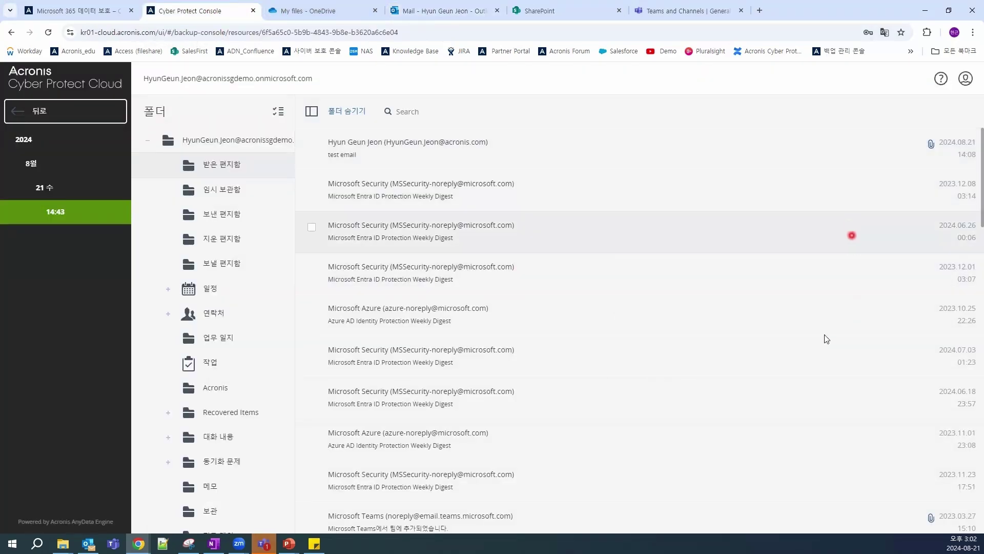
Step: Examine the backed-up mailbox's sent, deleted, drafts, calendar, contacts, journal and Acronis folders
{"action": "left_click", "coordinate": [217, 211]}
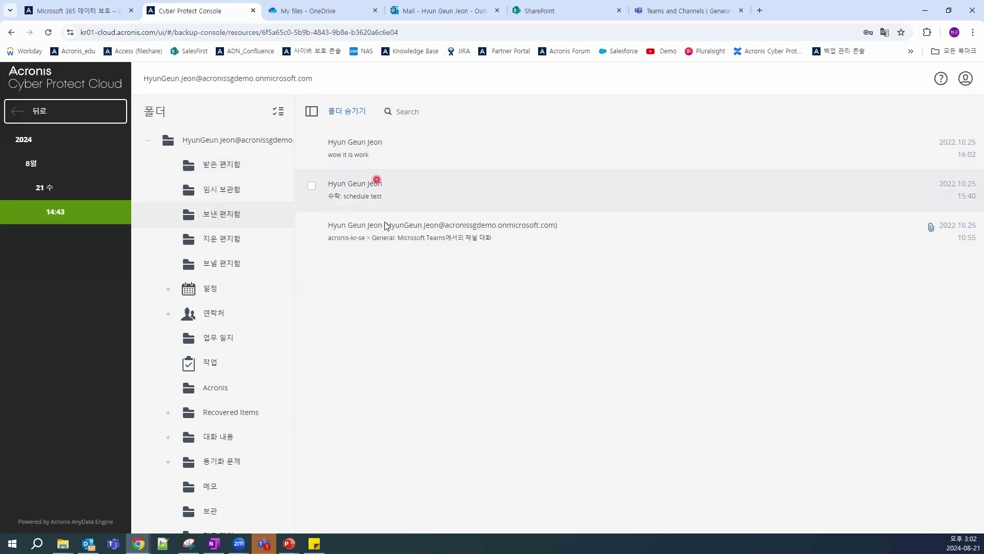
{"action": "left_click", "coordinate": [211, 243]}
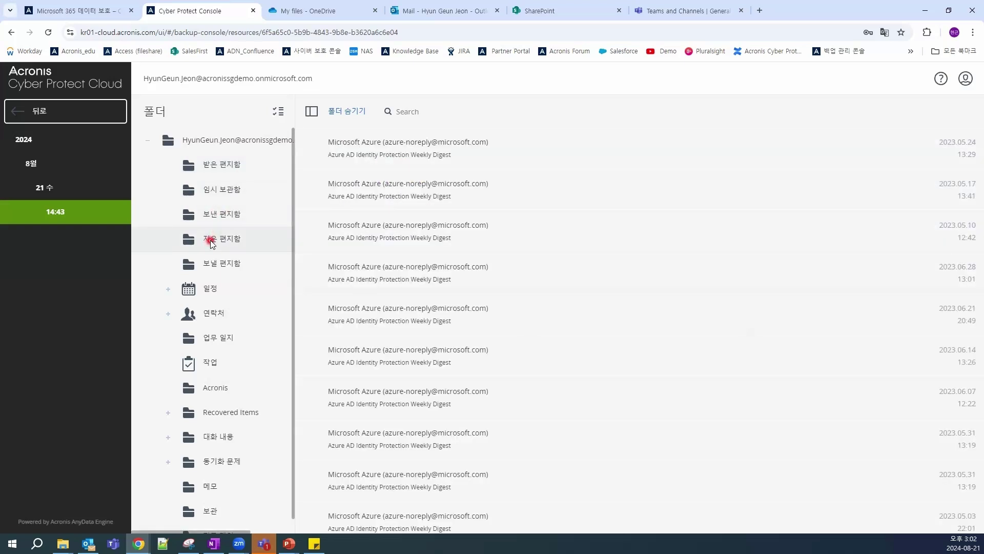
{"action": "left_click", "coordinate": [223, 192]}
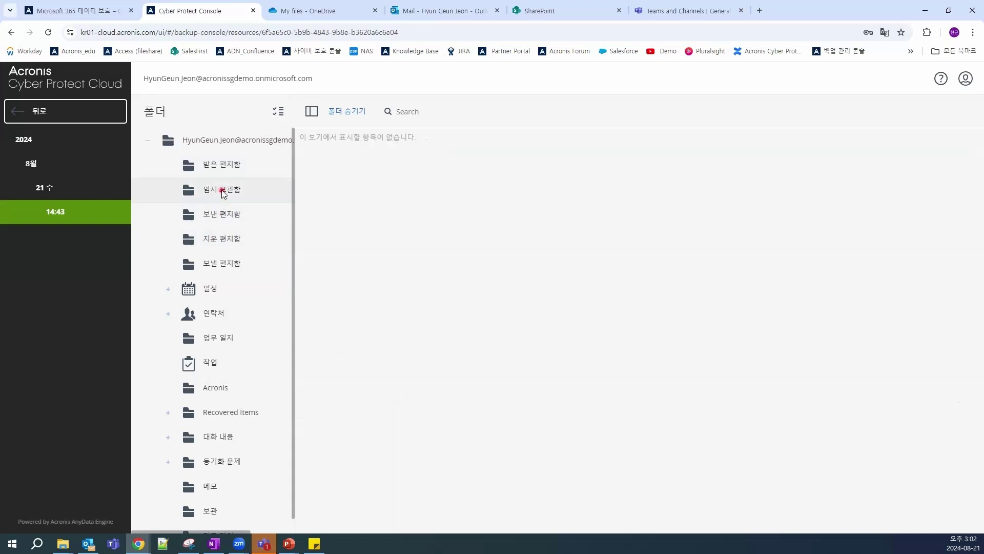
{"action": "left_click", "coordinate": [225, 170]}
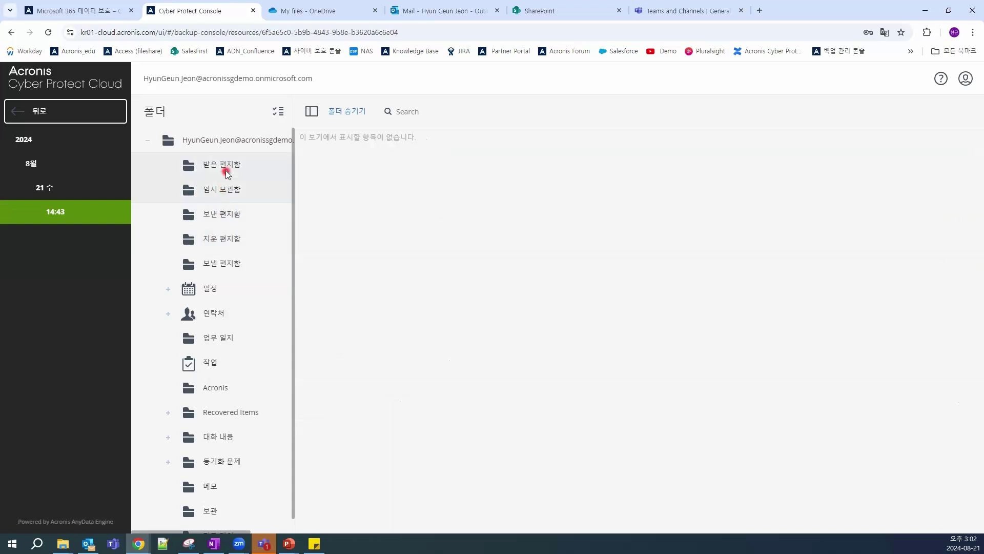
{"action": "left_click", "coordinate": [209, 288]}
{"action": "left_click", "coordinate": [225, 316]}
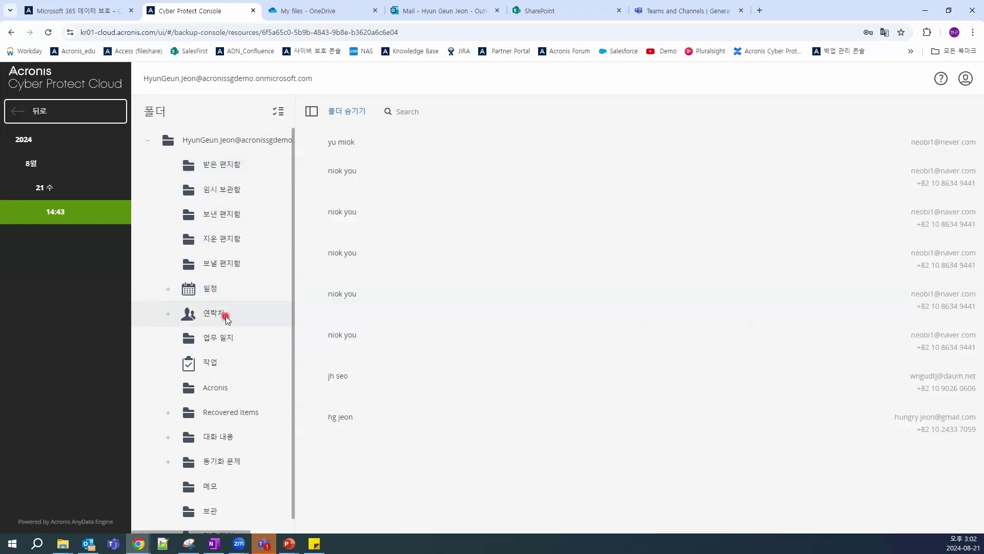
{"action": "left_click", "coordinate": [225, 333]}
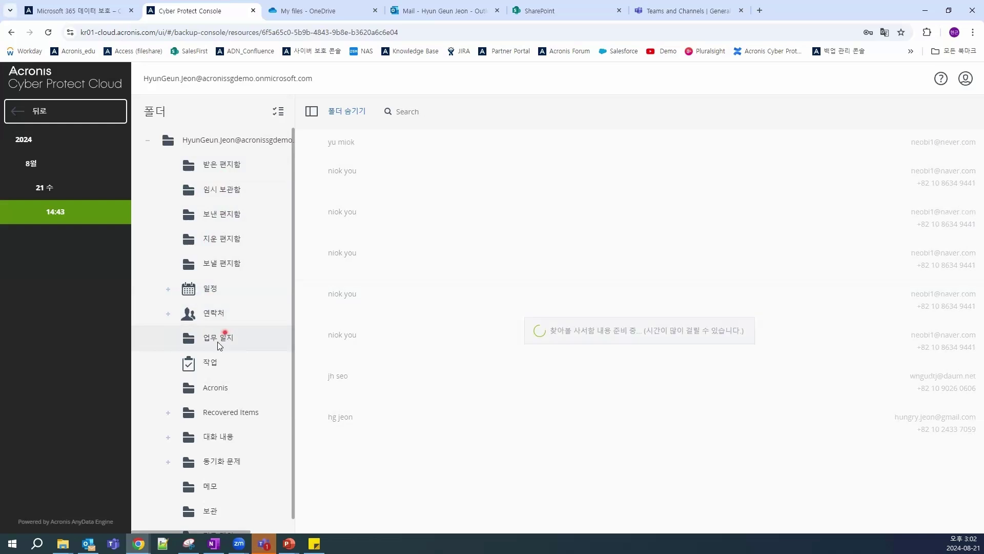
{"action": "left_click", "coordinate": [206, 385]}
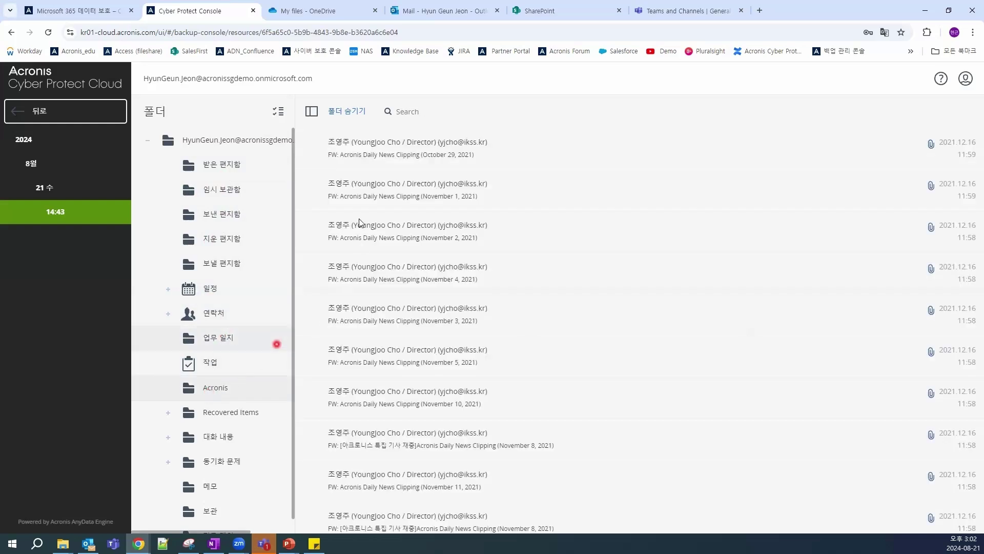
Step: Select only the "test email" message in the backup's inbox and show its content
{"action": "left_click", "coordinate": [213, 169]}
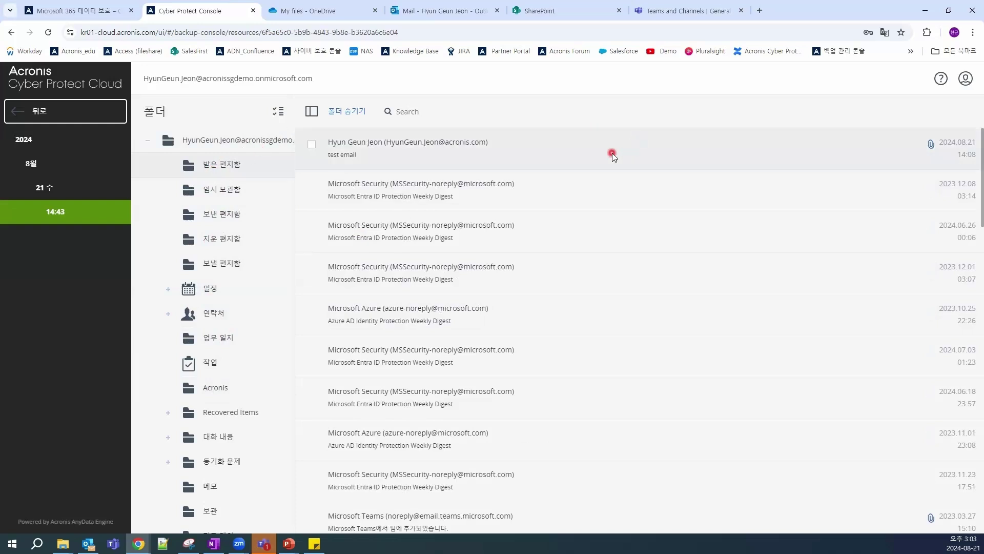
{"action": "left_click", "coordinate": [523, 152]}
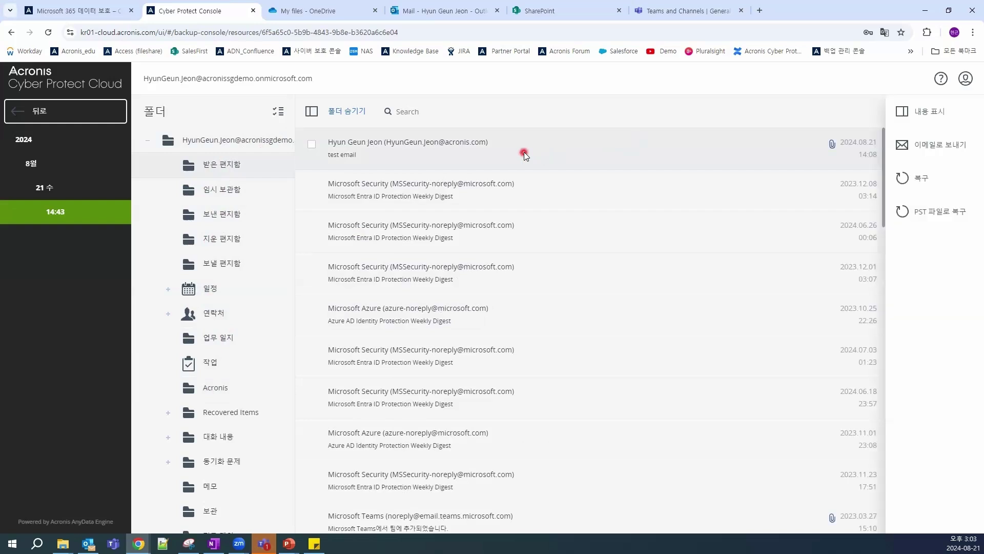
{"action": "left_click", "coordinate": [311, 143]}
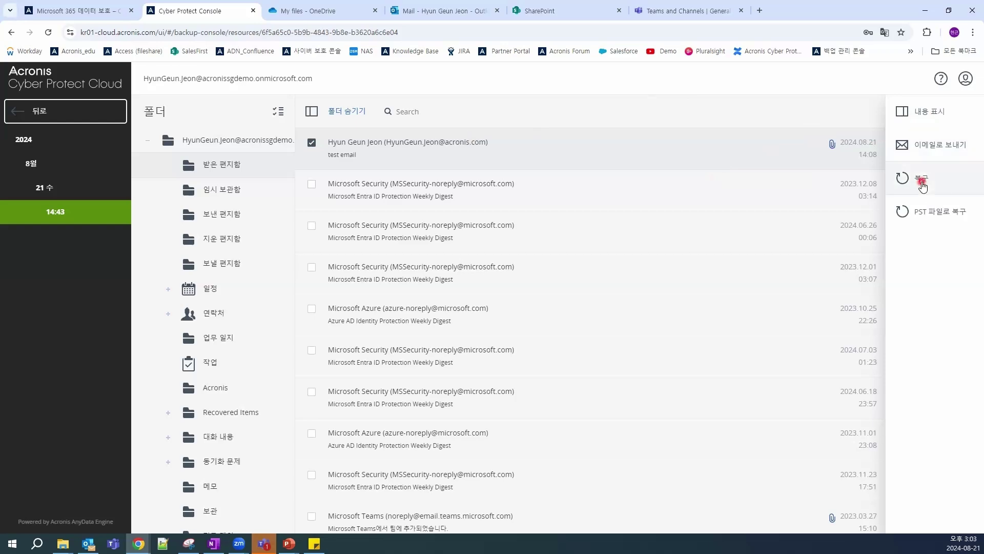
{"action": "left_click", "coordinate": [916, 117]}
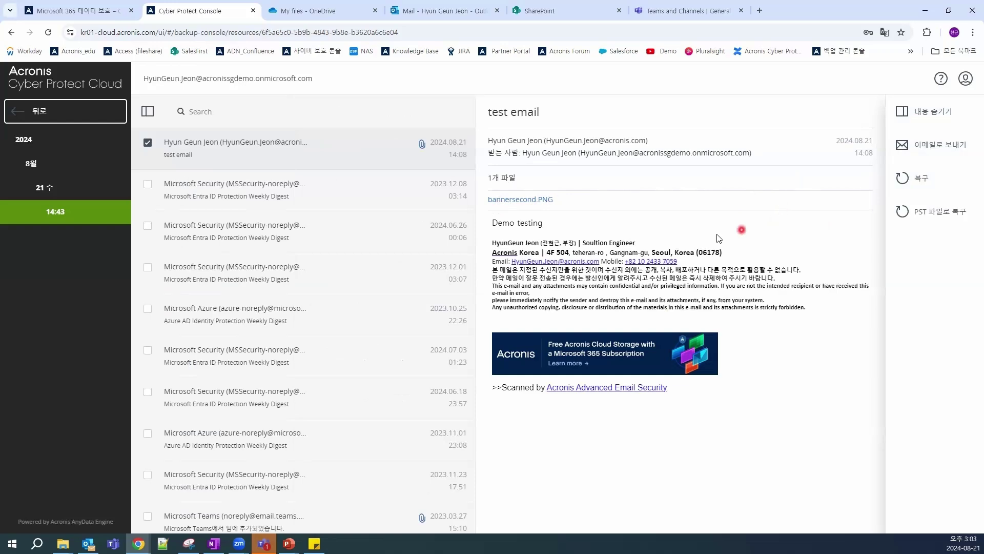
Step: Switch to Outlook, open the "test email" message in the inbox, and delete it
{"action": "left_click", "coordinate": [326, 10]}
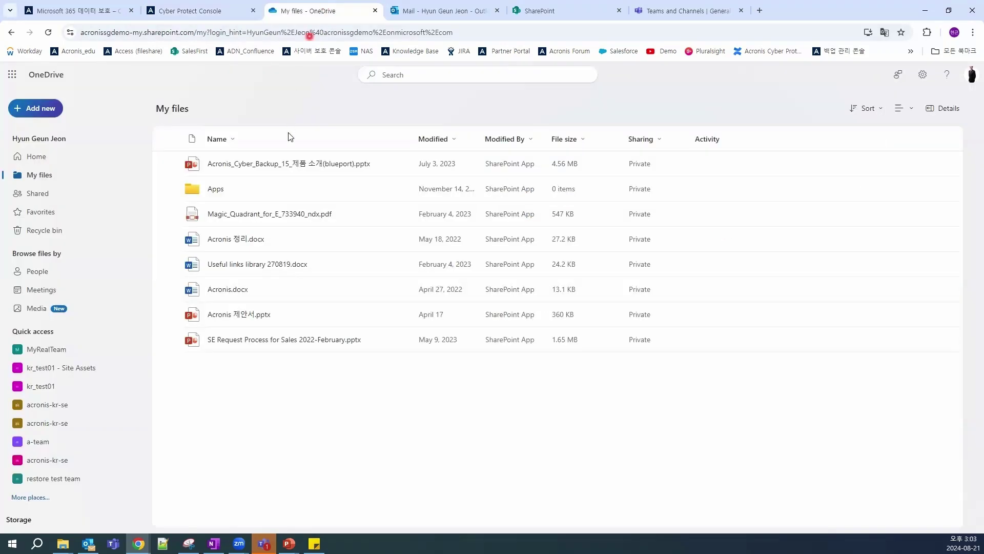
{"action": "left_click", "coordinate": [434, 10]}
{"action": "left_click", "coordinate": [237, 179]}
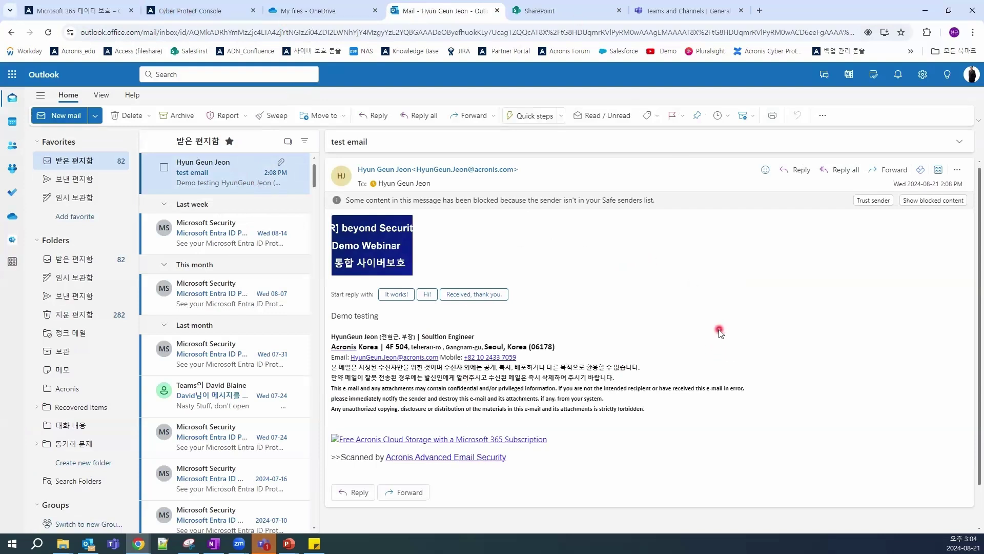
{"action": "left_click", "coordinate": [164, 169]}
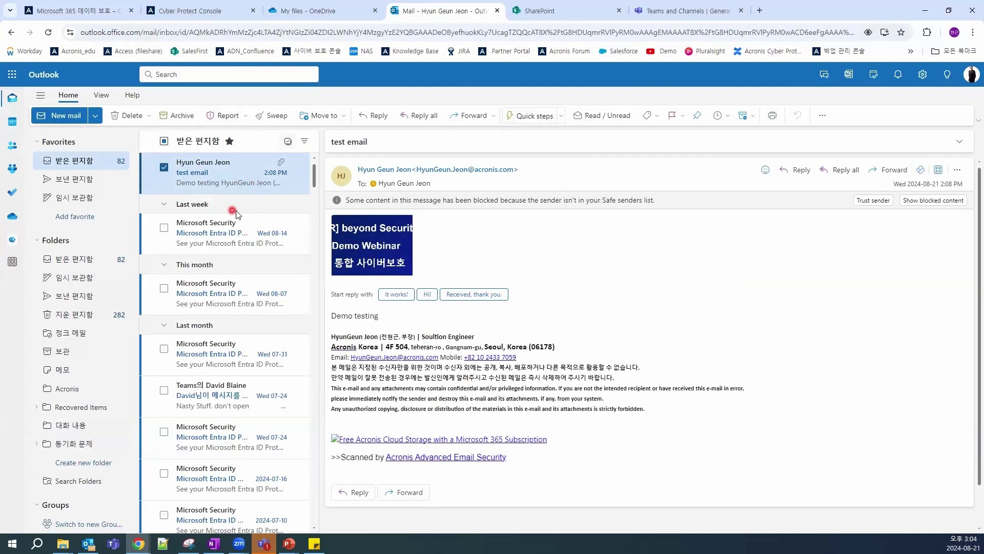
{"action": "left_click", "coordinate": [132, 117]}
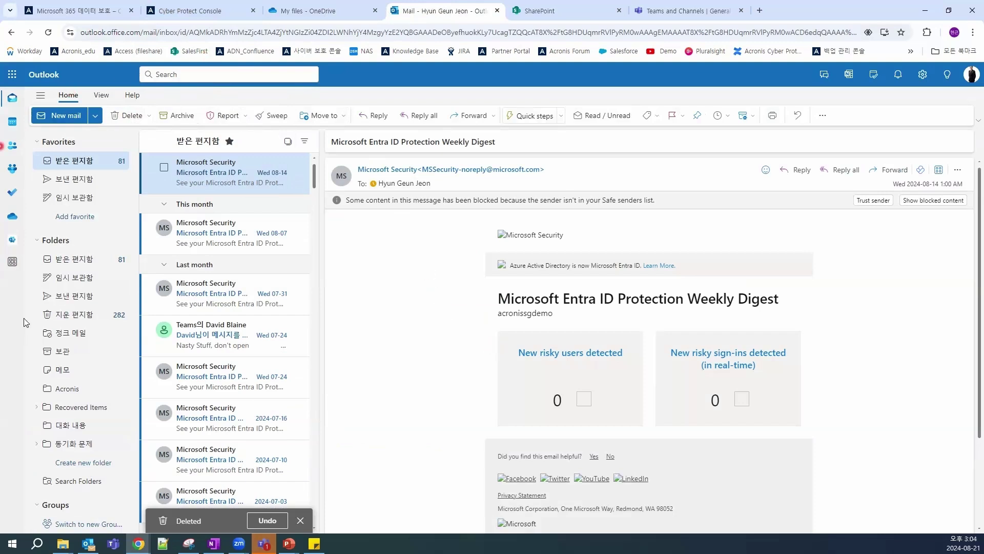
Step: Permanently delete the "test email" message from Outlook's deleted items folder, and check the inbox
{"action": "left_click", "coordinate": [91, 315]}
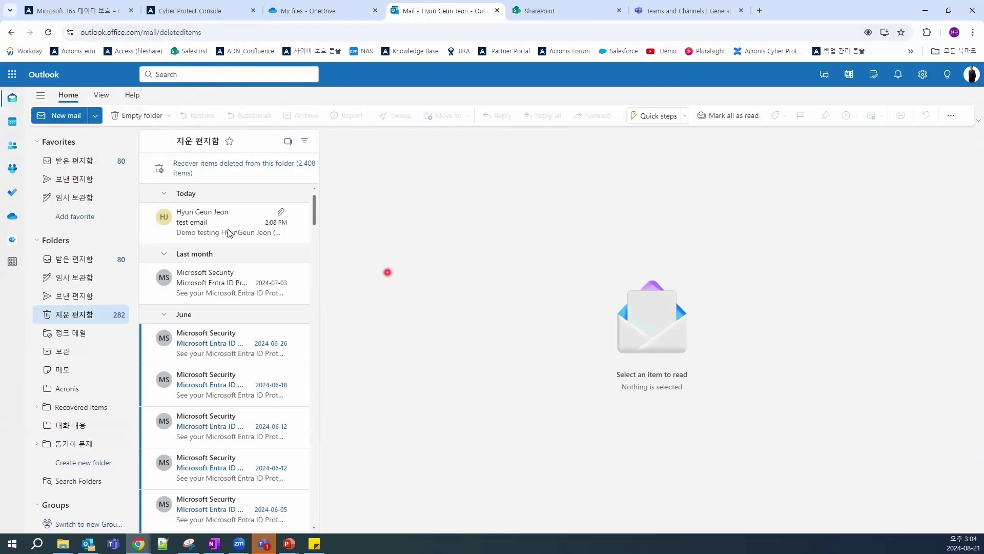
{"action": "left_click", "coordinate": [163, 218]}
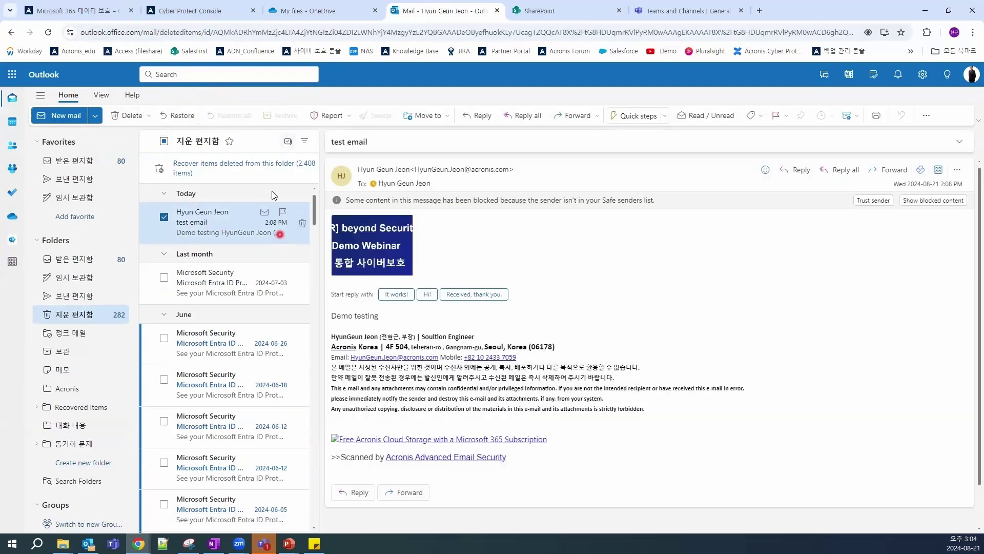
{"action": "left_click", "coordinate": [133, 116]}
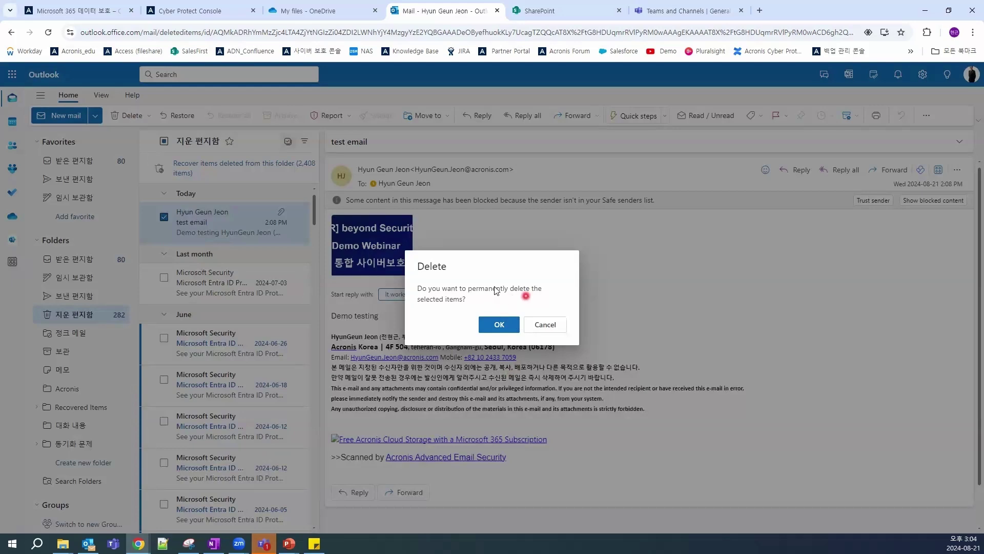
{"action": "left_click", "coordinate": [498, 326]}
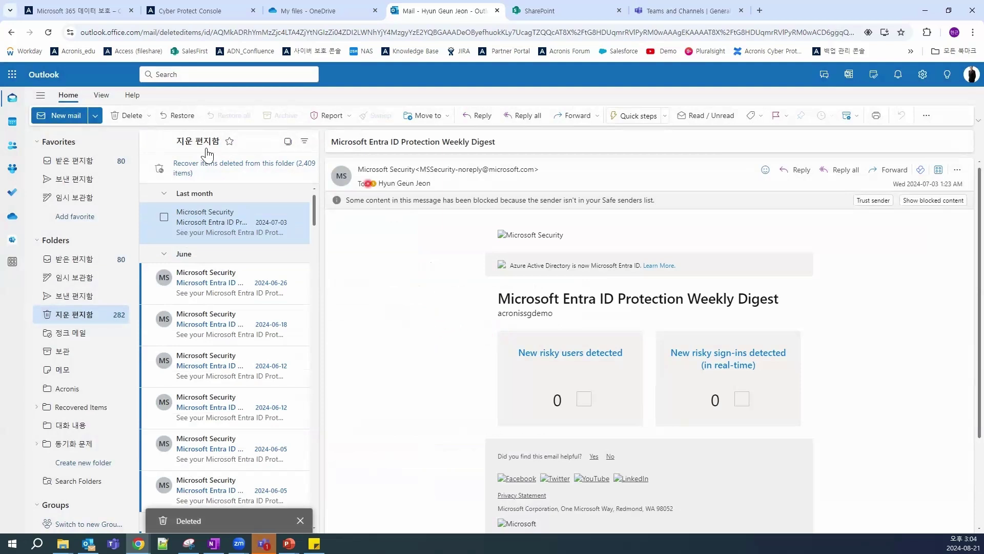
{"action": "left_click", "coordinate": [91, 165]}
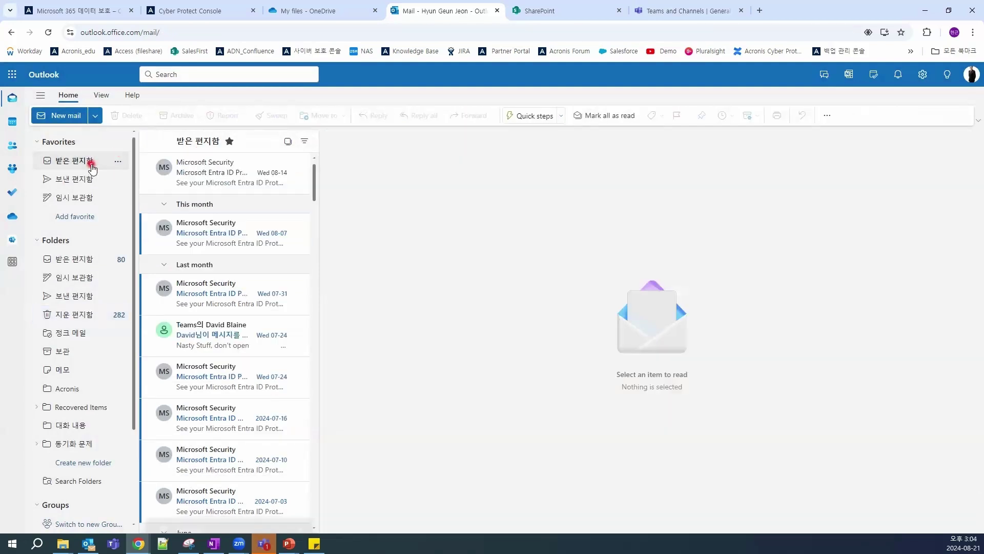
{"action": "left_click", "coordinate": [371, 264]}
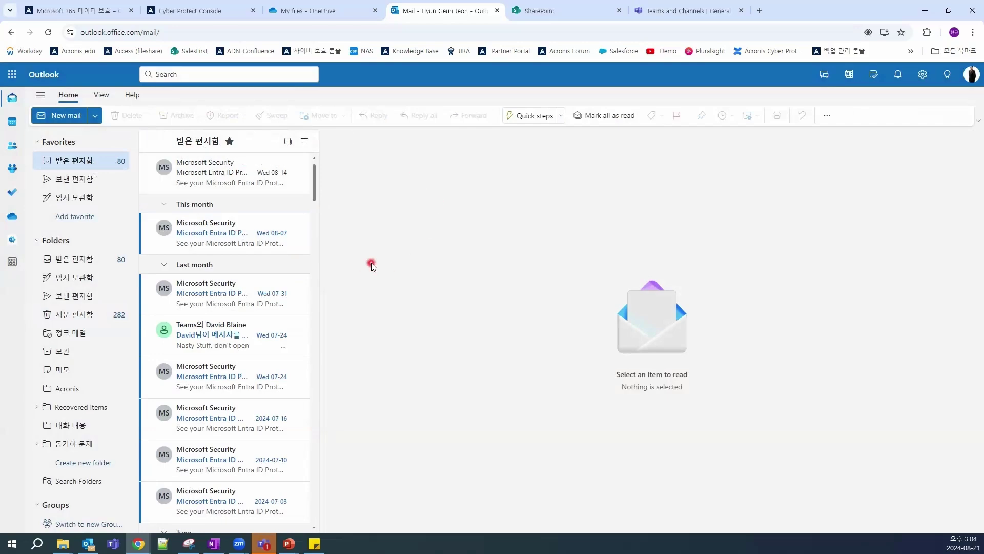
Step: Switch to the Cyber Protect Console and recover the selected "test email" message to its original location without overwriting existing items
{"action": "left_click", "coordinate": [204, 11]}
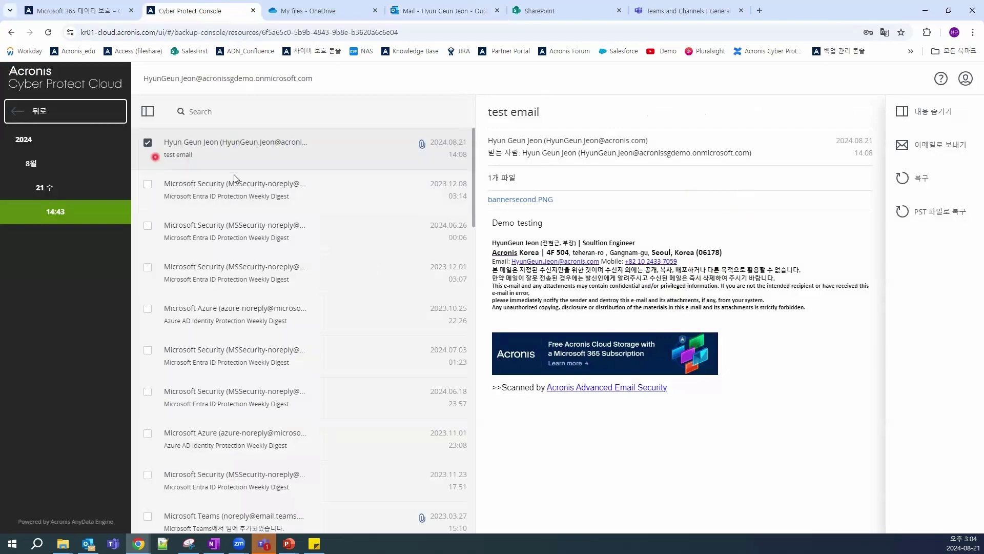
{"action": "left_click", "coordinate": [918, 184]}
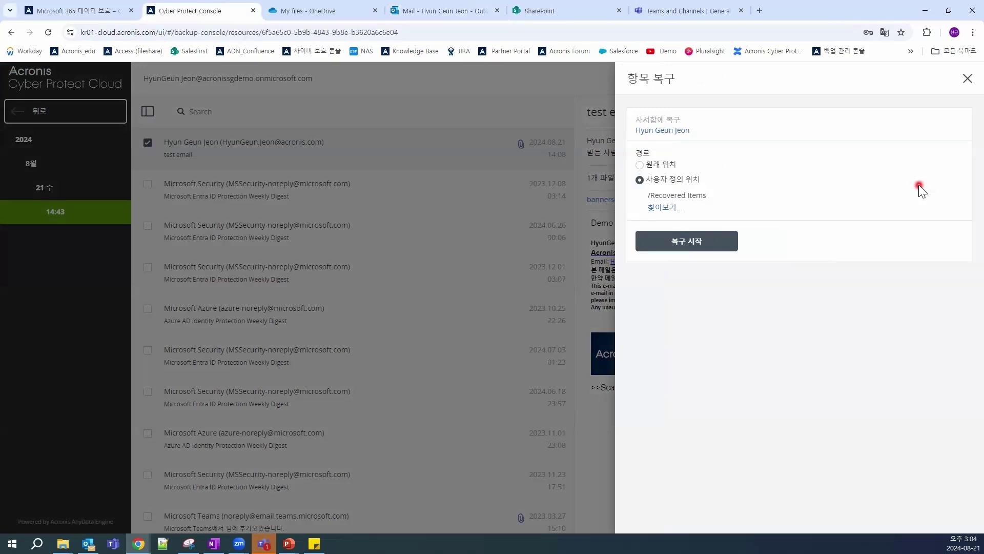
{"action": "left_click", "coordinate": [814, 198]}
{"action": "left_click", "coordinate": [640, 164]}
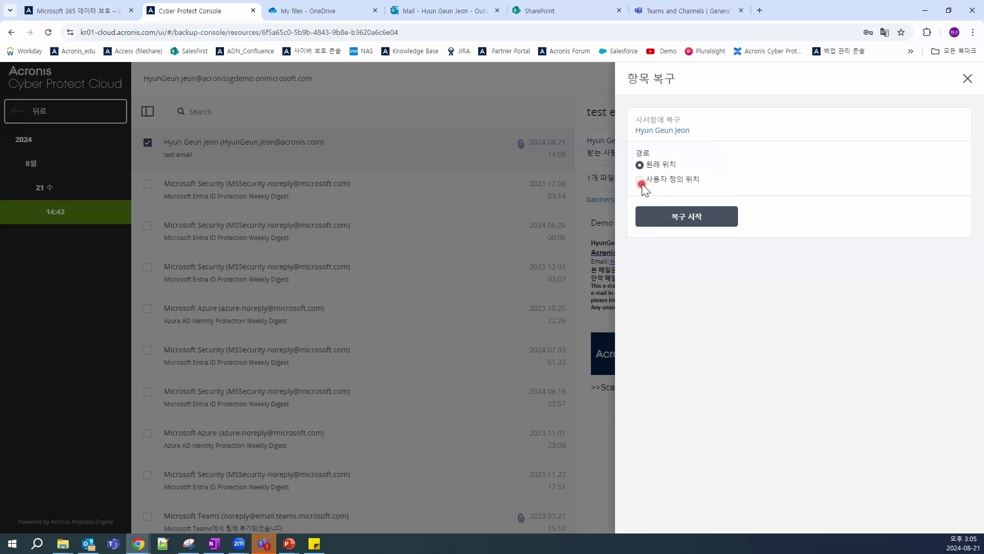
{"action": "left_click", "coordinate": [640, 180]}
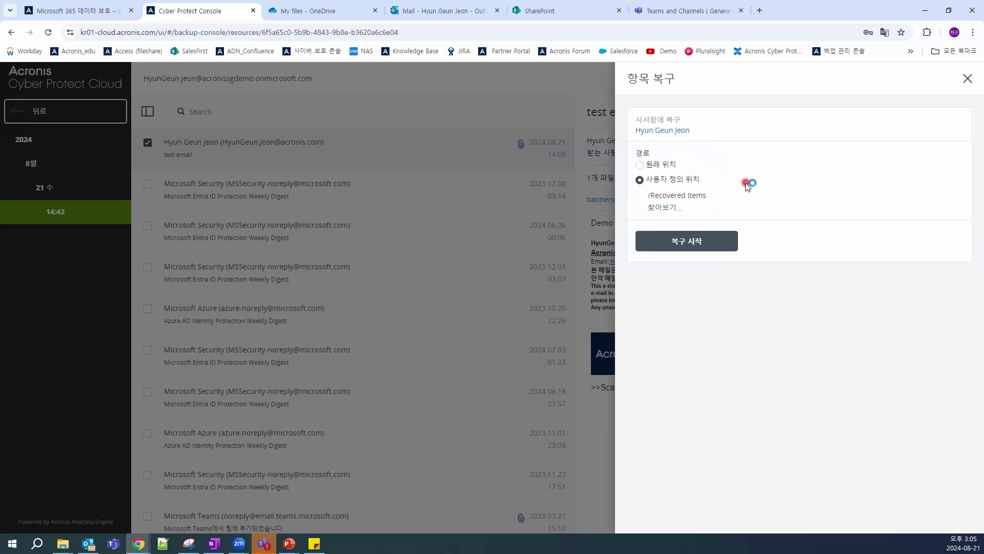
{"action": "left_click", "coordinate": [639, 165]}
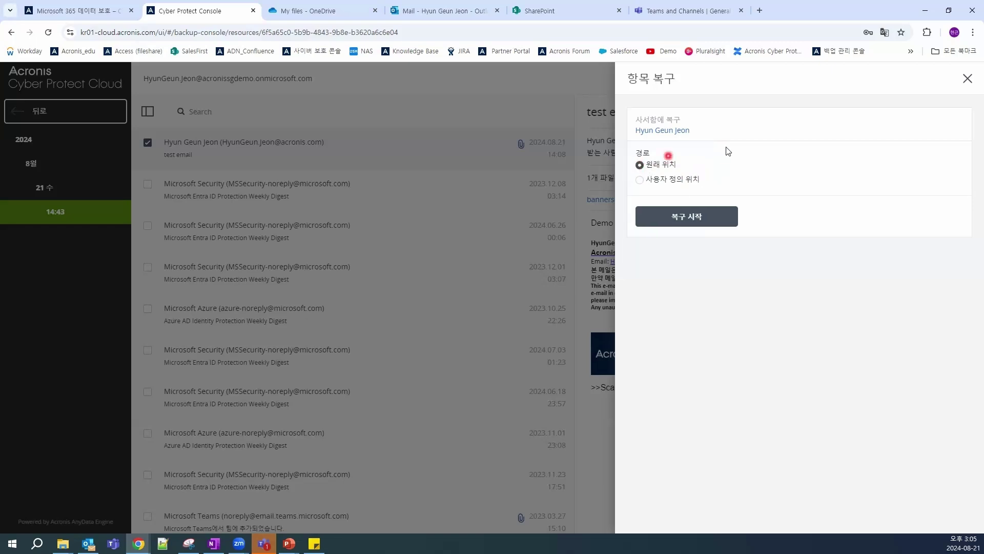
{"action": "left_click", "coordinate": [725, 148]}
{"action": "left_click", "coordinate": [706, 219]}
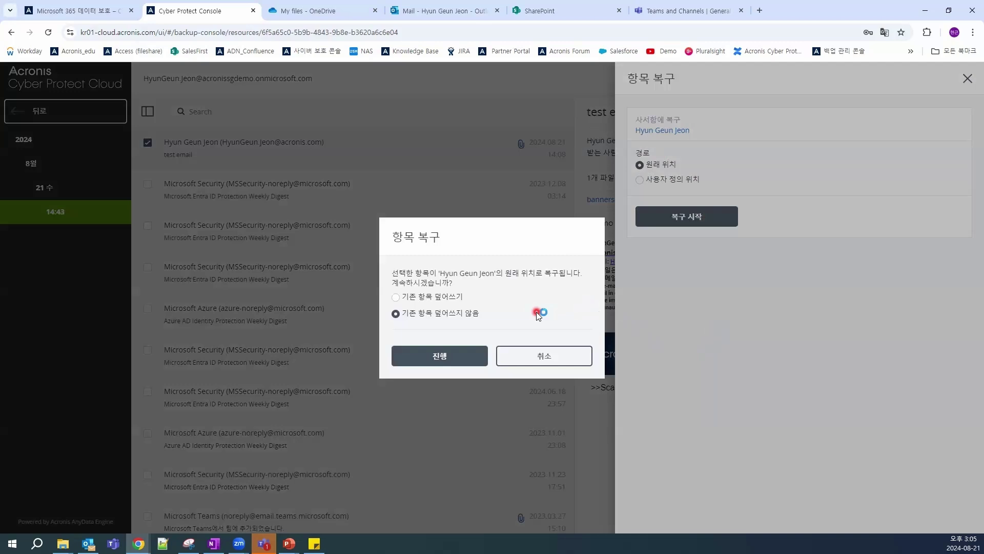
{"action": "left_click", "coordinate": [430, 354]}
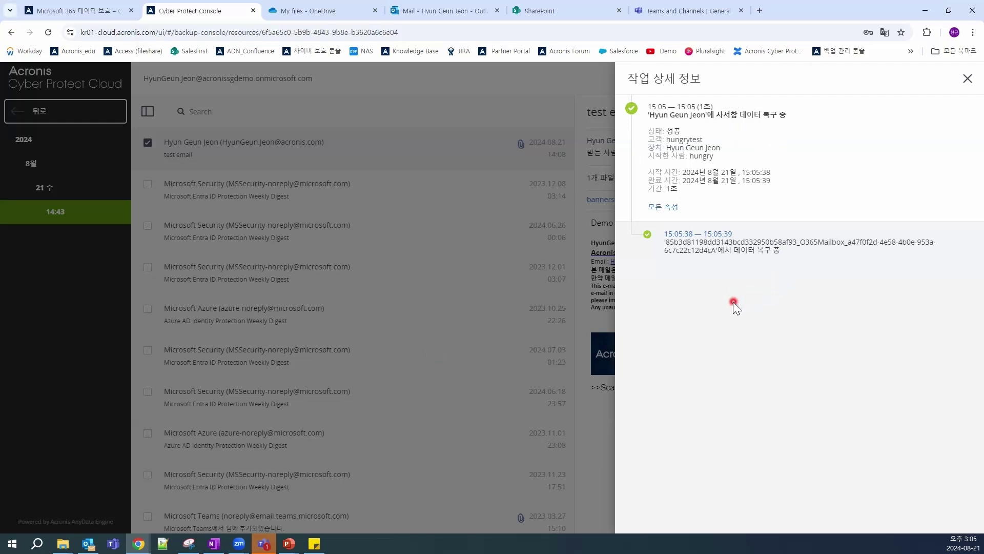
{"action": "left_click", "coordinate": [966, 78]}
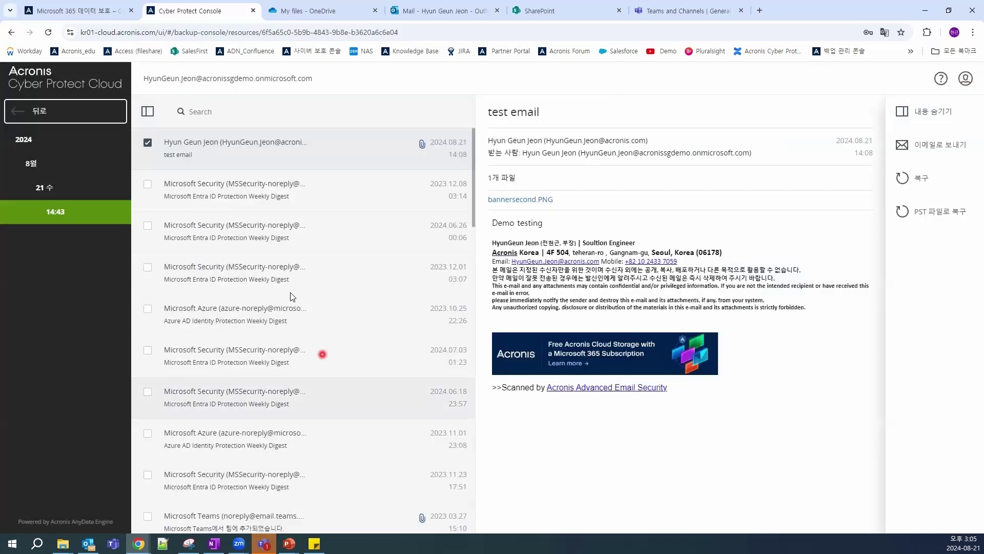
Step: Switch to Outlook and open the recovered "test email" message in the inbox
{"action": "left_click", "coordinate": [440, 11]}
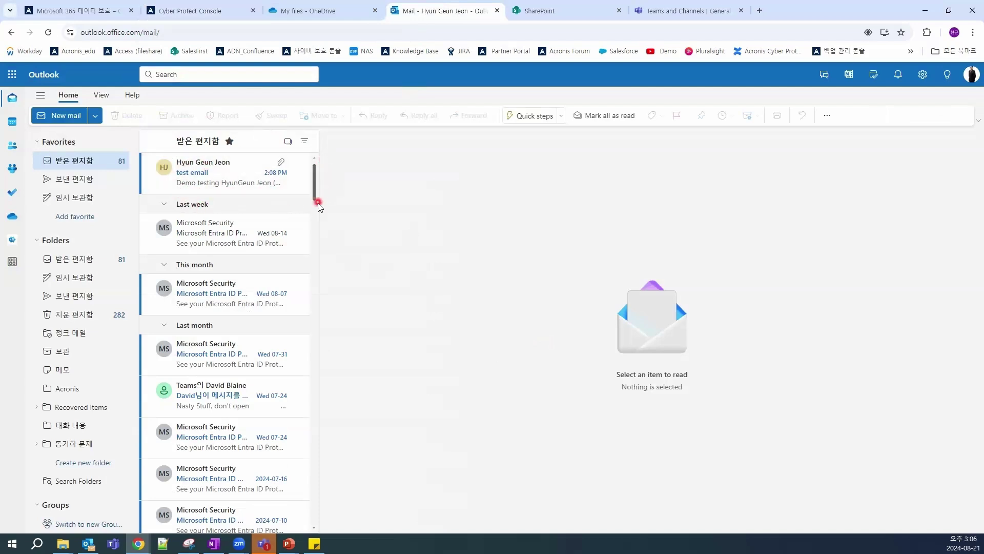
{"action": "left_click", "coordinate": [204, 179]}
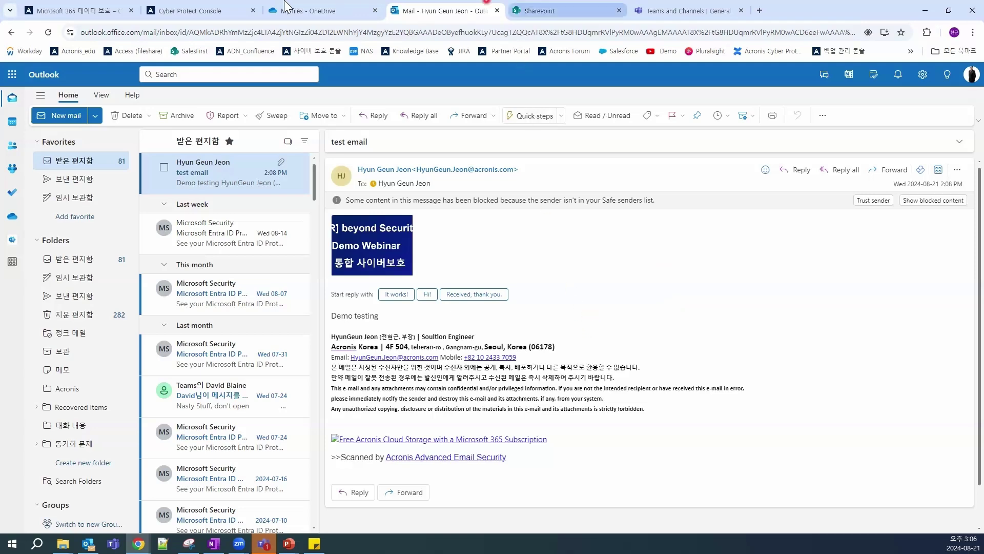
Step: Return to the user's backup list in the Cyber Protect Console and view the entire-mailbox recovery options for the 14:43 backup
{"action": "left_click", "coordinate": [184, 11]}
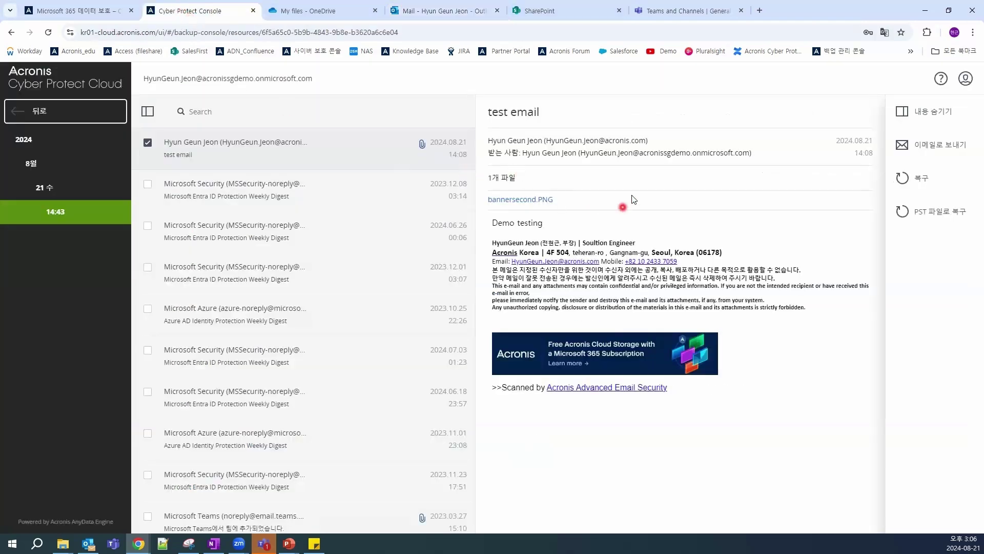
{"action": "left_click", "coordinate": [88, 109]}
{"action": "left_click", "coordinate": [865, 232]}
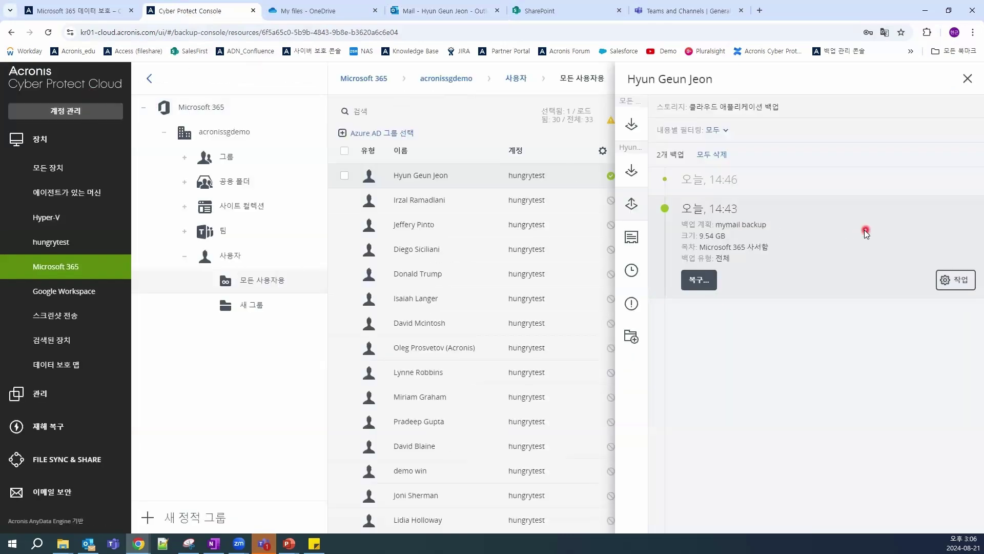
{"action": "left_click", "coordinate": [699, 279]}
{"action": "left_click", "coordinate": [720, 302]}
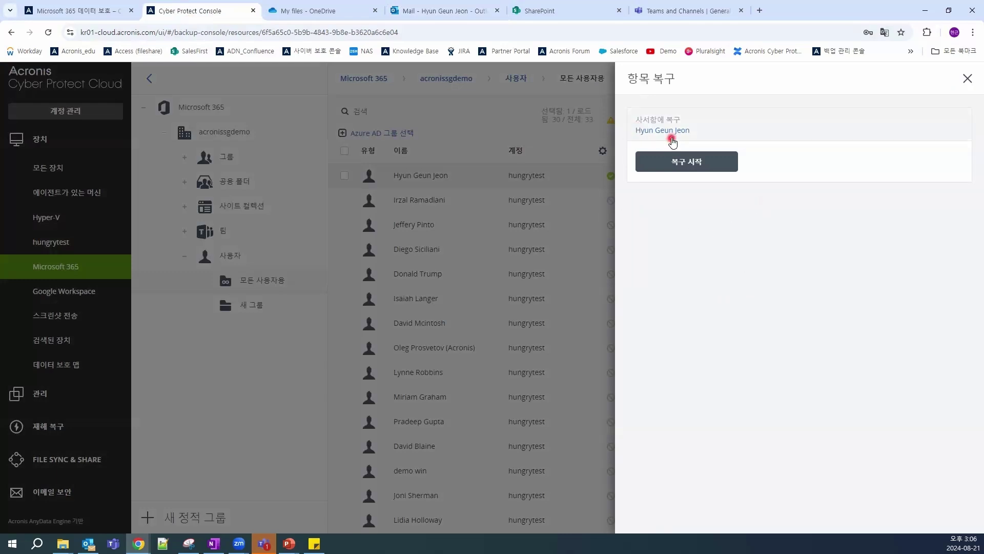
{"action": "left_click", "coordinate": [966, 78]}
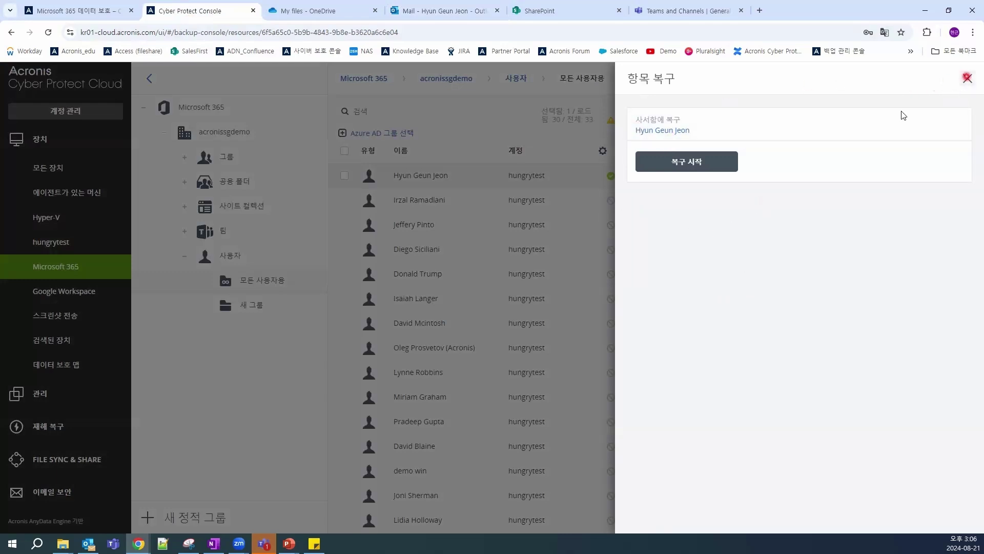
Step: View the PST file recovery options for the 14:43 mailbox backup, cancel them, and close the user's backup list
{"action": "left_click", "coordinate": [710, 280]}
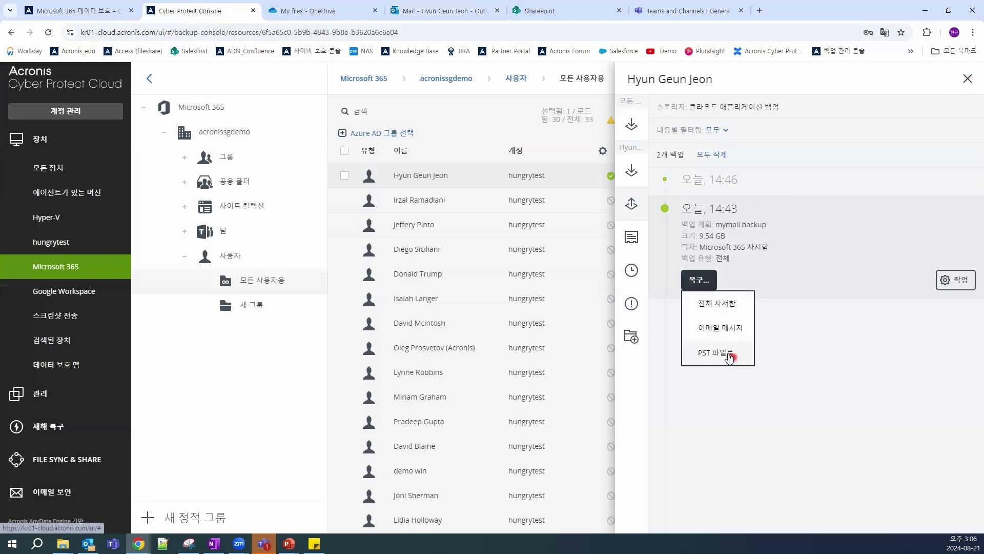
{"action": "left_click", "coordinate": [728, 352]}
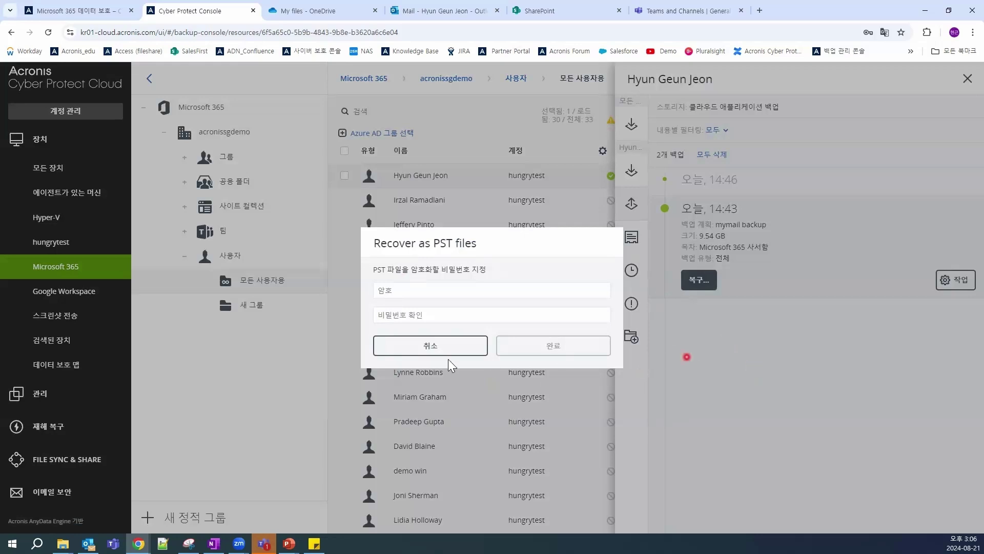
{"action": "left_click", "coordinate": [423, 347]}
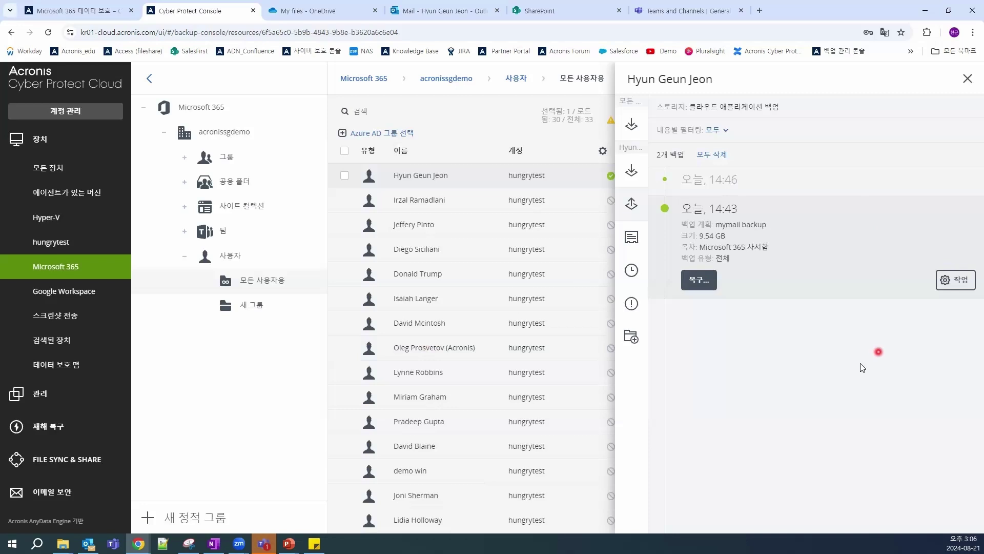
{"action": "left_click", "coordinate": [966, 81]}
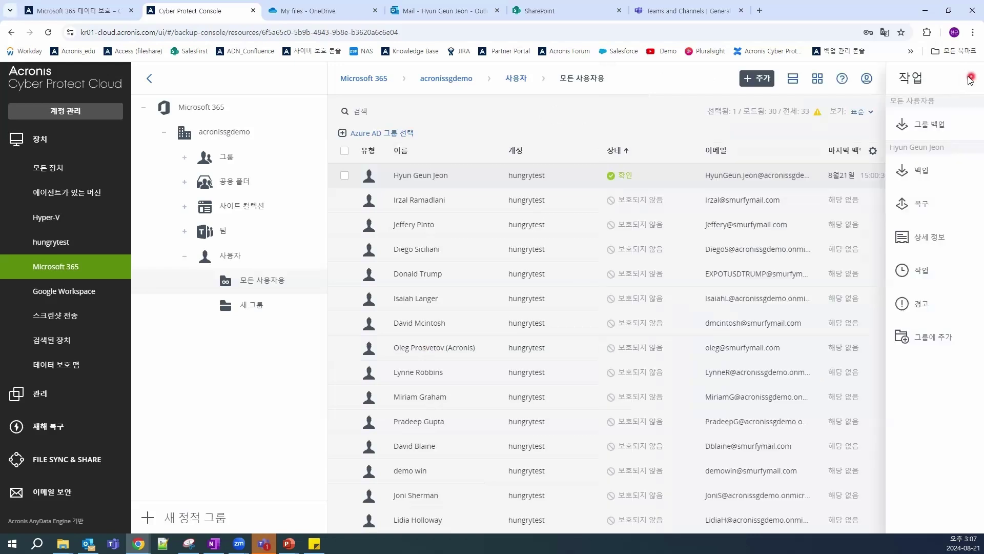